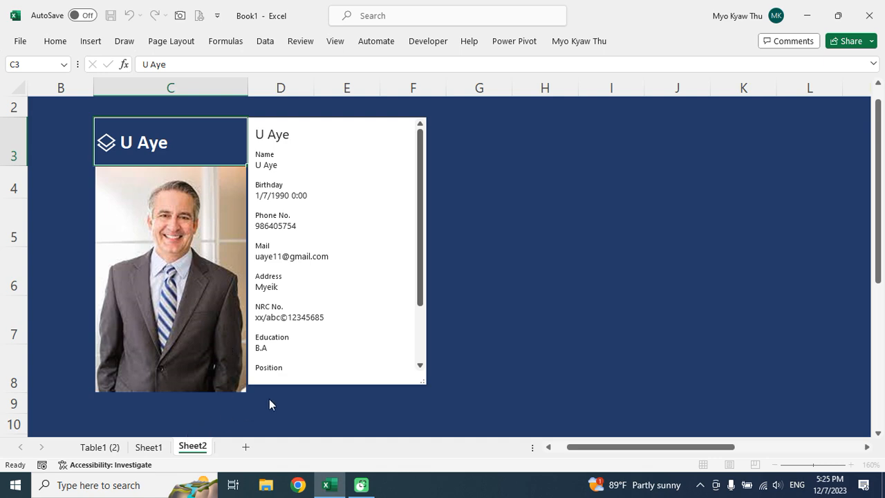
Go to Sheet1 to view the 10-row employee table.
{"action": "left_click", "coordinate": [149, 446]}
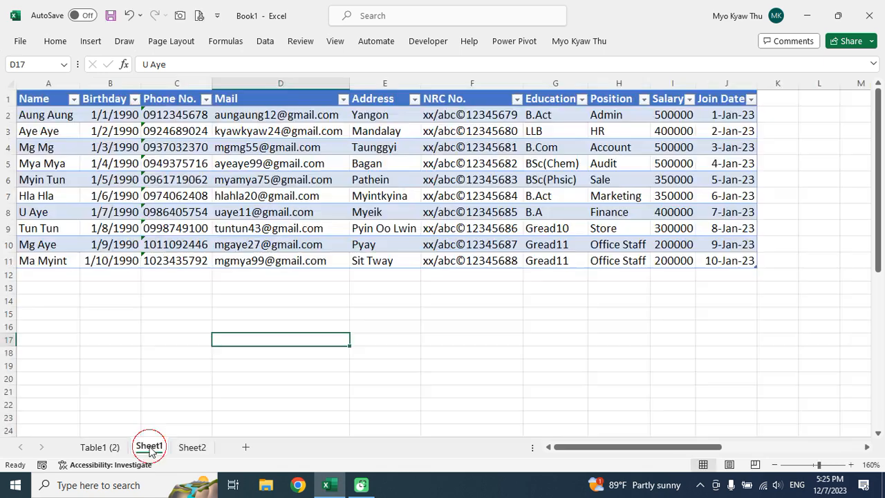
Step through the Name column of the employee table on Sheet1.
{"action": "left_click", "coordinate": [234, 126]}
{"action": "key", "text": "Left"}
{"action": "key", "text": "Left"}
{"action": "key", "text": "Left"}
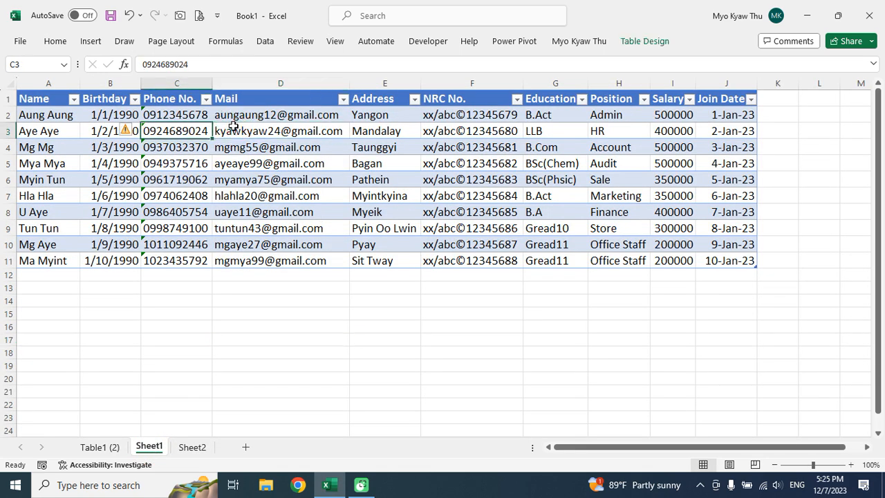
{"action": "key", "text": "Up"}
{"action": "key", "text": "Up"}
{"action": "key", "text": "Down"}
{"action": "key", "text": "Down"}
{"action": "key", "text": "Down"}
{"action": "key", "text": "Down"}
{"action": "key", "text": "Down"}
{"action": "key", "text": "Down"}
{"action": "key", "text": "Down"}
{"action": "key", "text": "Down"}
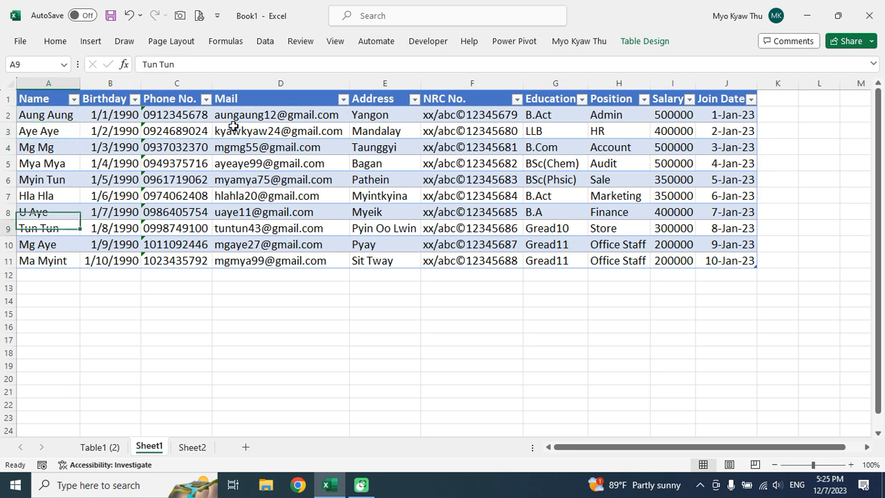
{"action": "key", "text": "Down"}
{"action": "key", "text": "Down"}
{"action": "key", "text": "Down"}
{"action": "key", "text": "Up"}
{"action": "key", "text": "Up"}
{"action": "key", "text": "ctrl+Up"}
{"action": "key", "text": "Down"}
{"action": "key", "text": "Down"}
{"action": "key", "text": "Down"}
{"action": "key", "text": "Down"}
Move across a record's fields to the Salary value, then return to the Sheet2 profile.
{"action": "key", "text": "Right"}
{"action": "key", "text": "Right"}
{"action": "key", "text": "Up"}
{"action": "key", "text": "Up"}
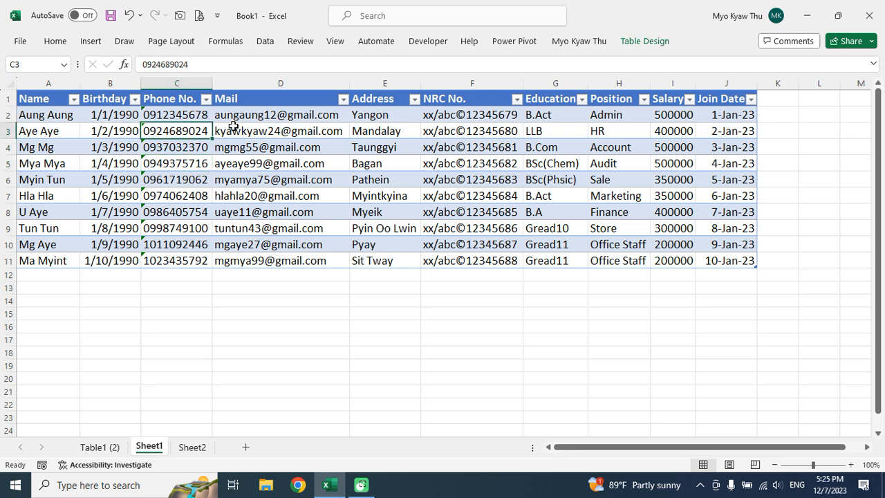
{"action": "key", "text": "Right"}
{"action": "key", "text": "Right"}
{"action": "key", "text": "Right"}
{"action": "key", "text": "Right"}
{"action": "key", "text": "Right"}
{"action": "key", "text": "Right"}
{"action": "key", "text": "Right"}
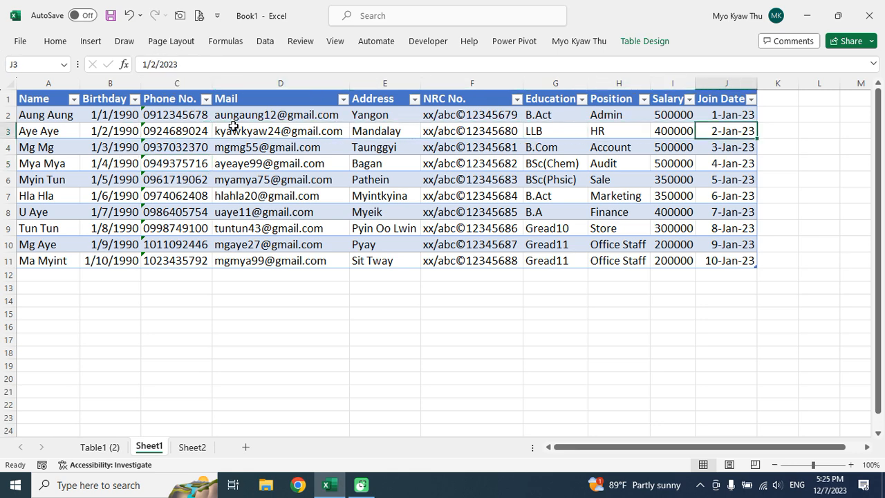
{"action": "key", "text": "Left"}
{"action": "left_click", "coordinate": [192, 447]}
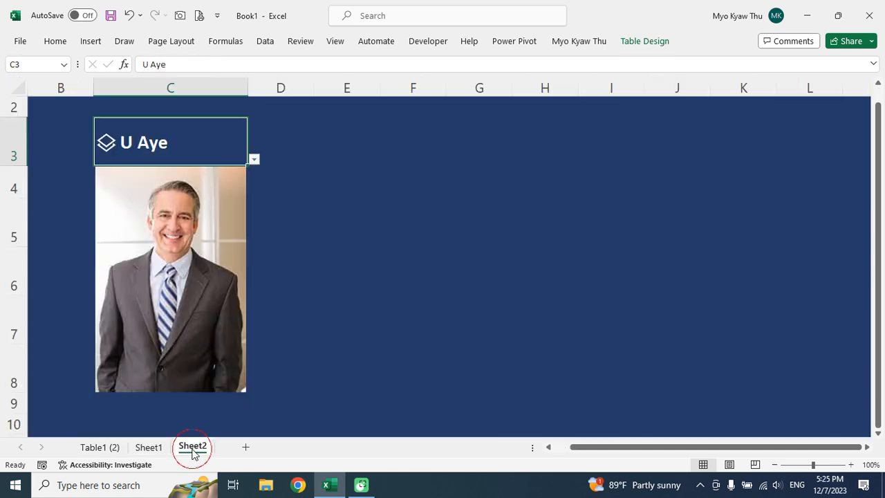
{"action": "left_click", "coordinate": [253, 161]}
{"action": "left_click", "coordinate": [120, 174]}
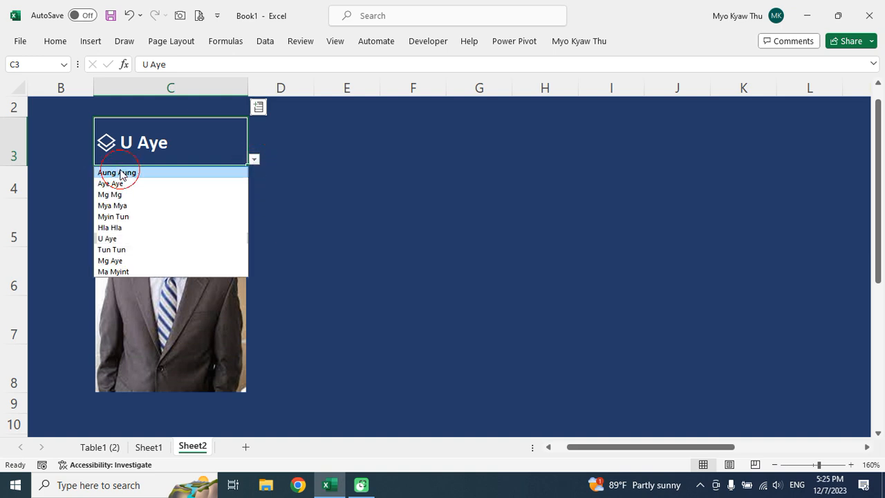
{"action": "left_click", "coordinate": [107, 147]}
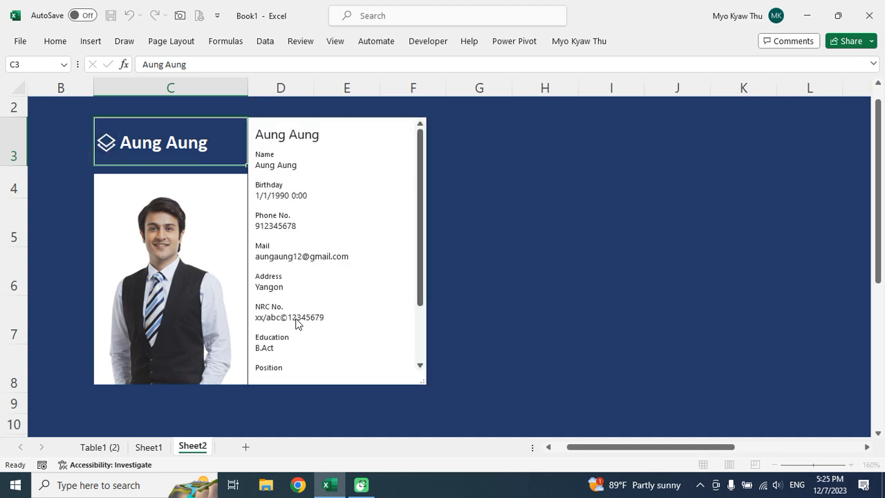
{"action": "left_click", "coordinate": [420, 365]}
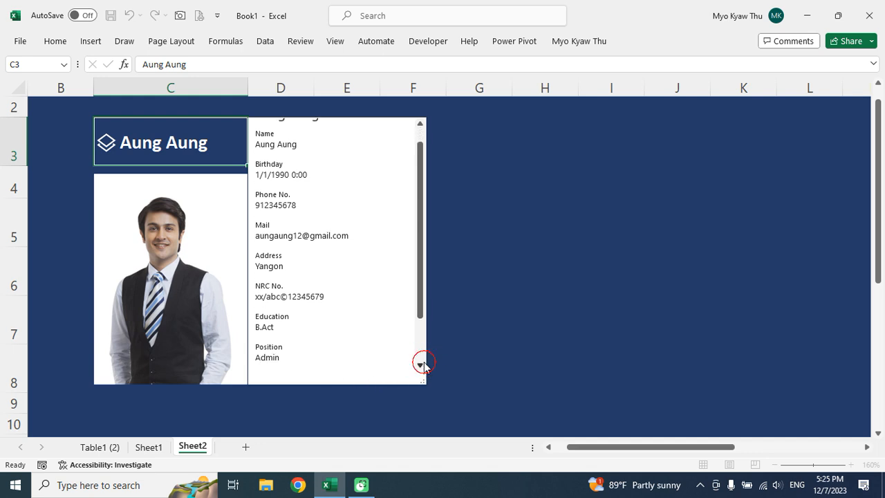
{"action": "left_click_drag", "start_coordinate": [422, 380], "coordinate": [458, 429]}
{"action": "left_click", "coordinate": [456, 395]}
{"action": "left_click_drag", "start_coordinate": [456, 396], "coordinate": [449, 342]}
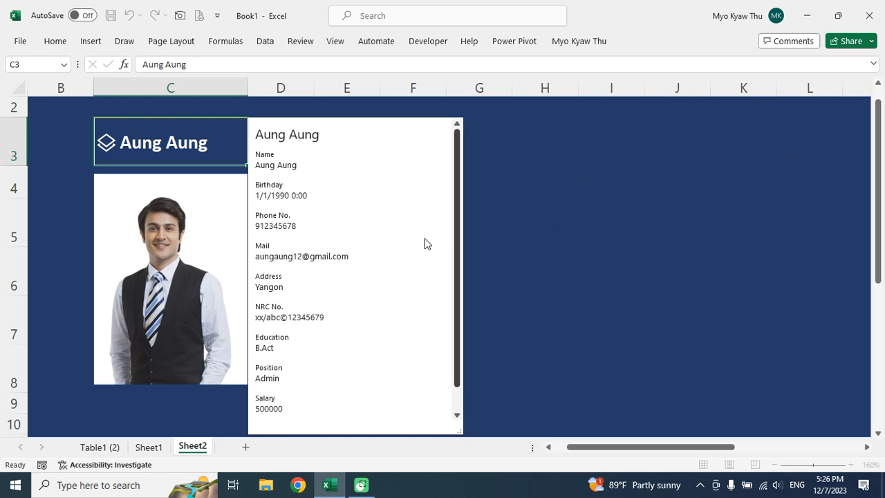
{"action": "left_click", "coordinate": [159, 152]}
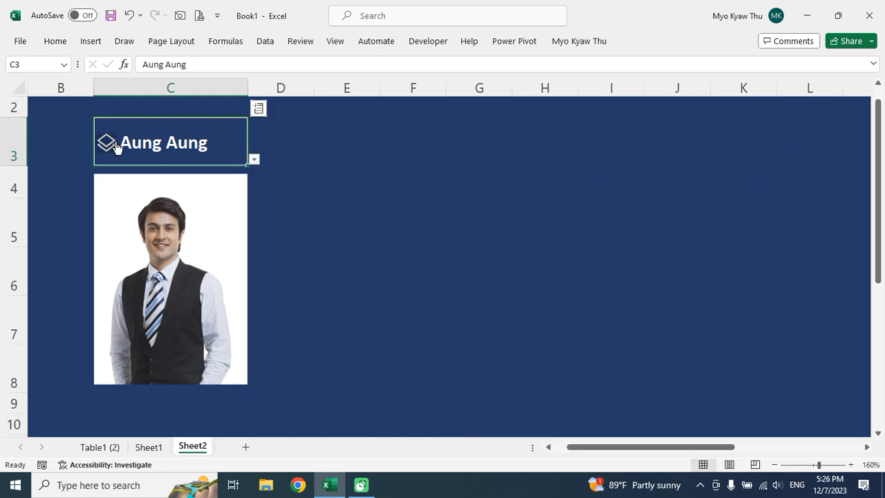
{"action": "left_click", "coordinate": [254, 160]}
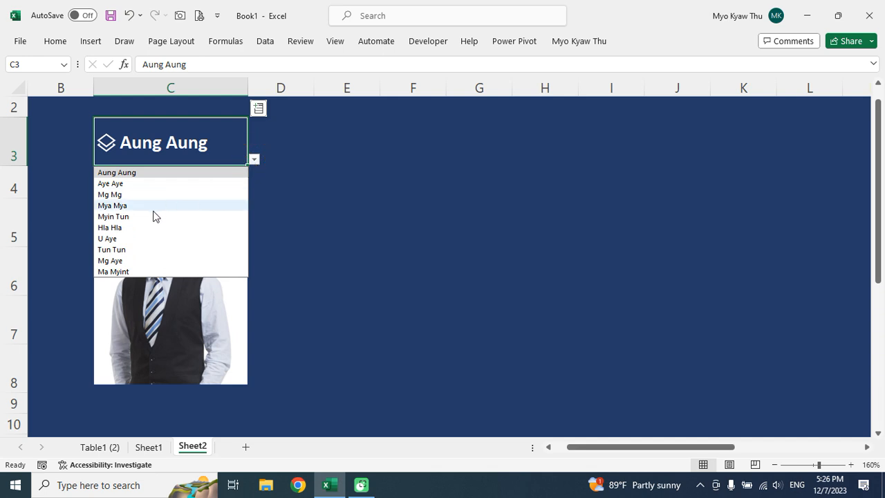
{"action": "left_click", "coordinate": [125, 218]}
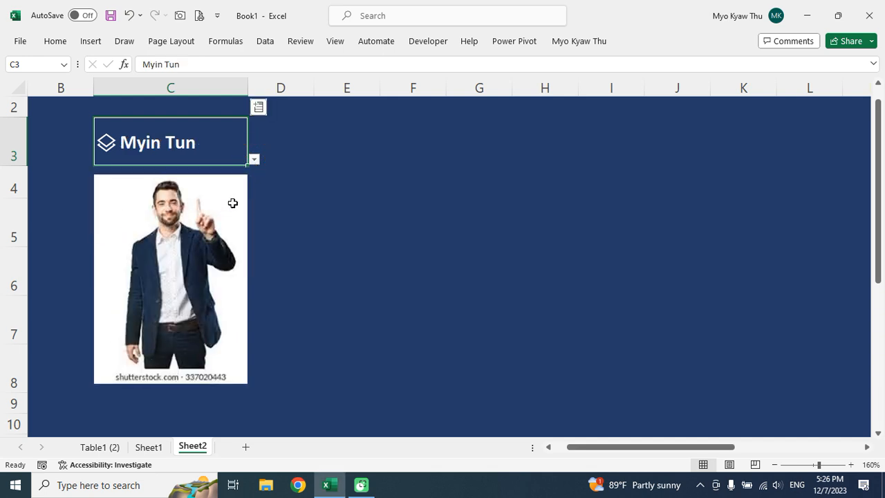
{"action": "left_click", "coordinate": [255, 161]}
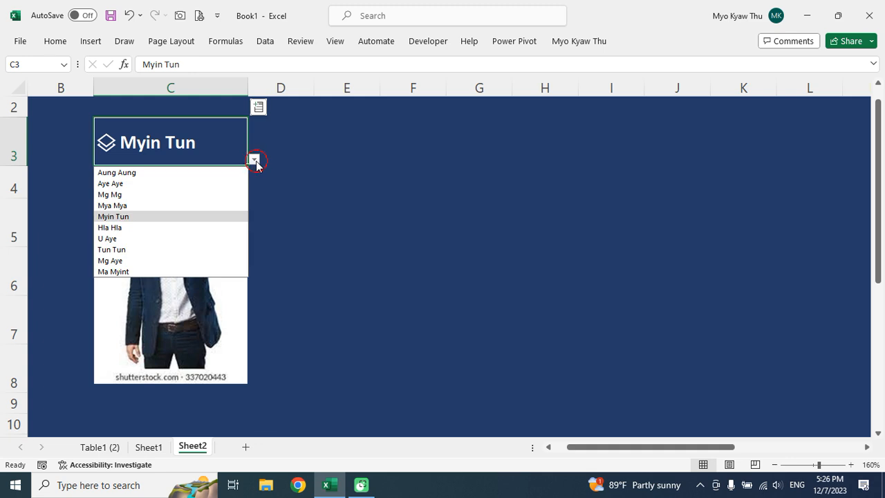
{"action": "left_click", "coordinate": [107, 145]}
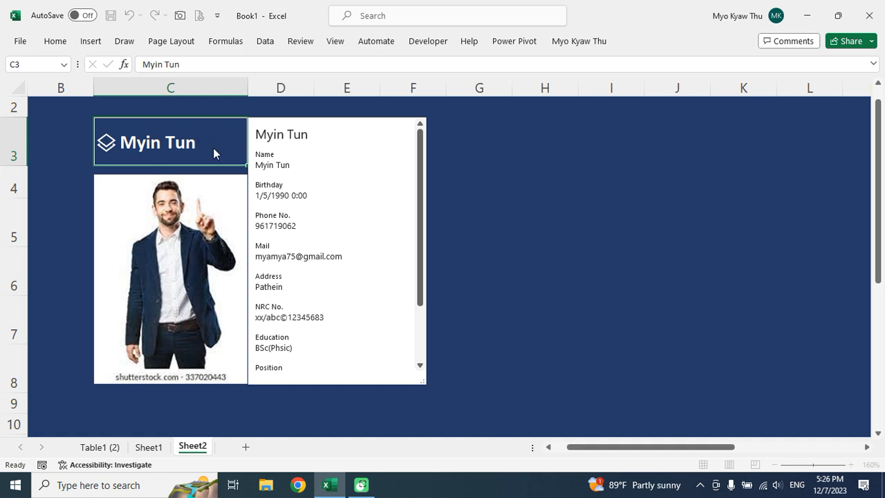
{"action": "left_click", "coordinate": [116, 154]}
{"action": "left_click", "coordinate": [254, 160]}
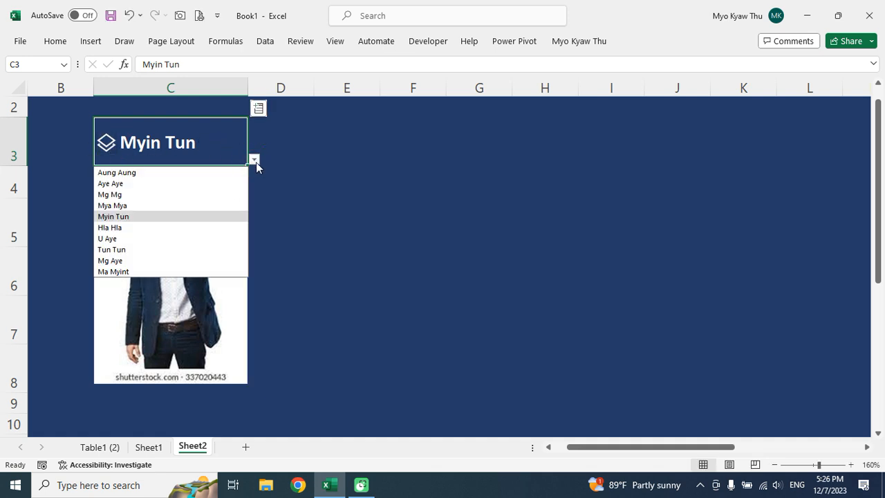
{"action": "left_click", "coordinate": [109, 195]}
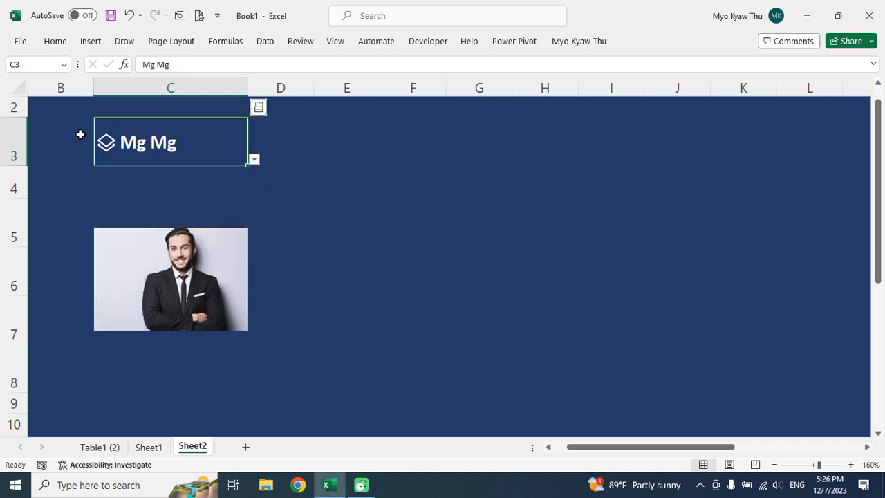
{"action": "left_click", "coordinate": [107, 143]}
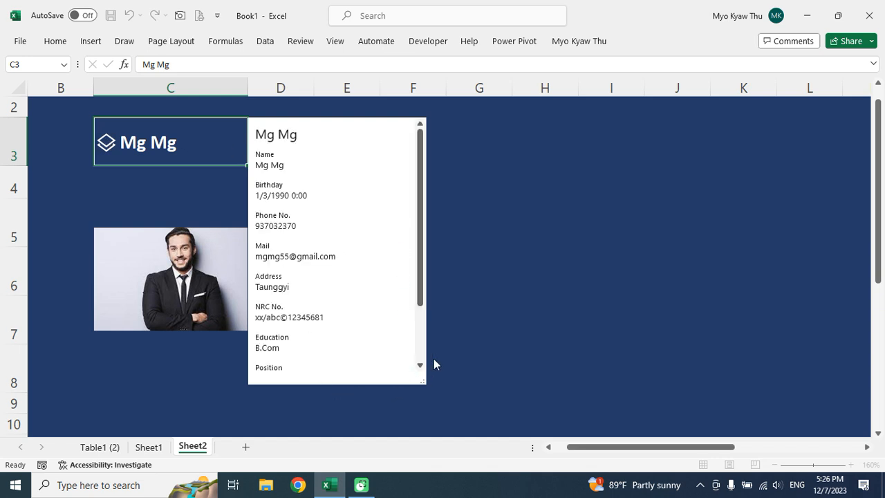
{"action": "scroll", "coordinate": [419, 364], "scroll_direction": "down", "scroll_amount": 5}
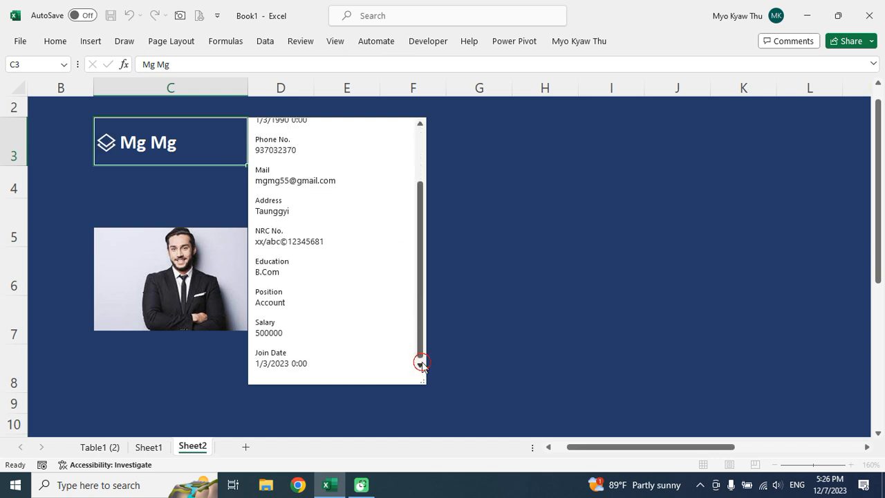
{"action": "key", "text": "Escape"}
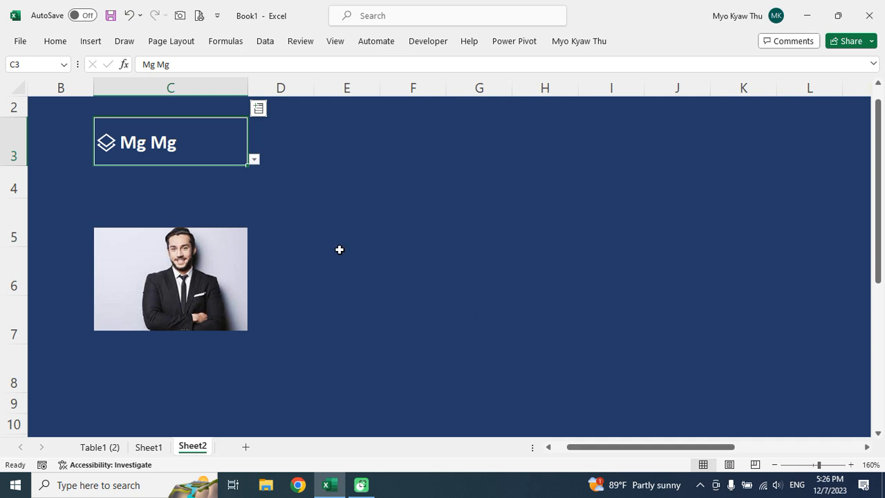
{"action": "left_click", "coordinate": [374, 255]}
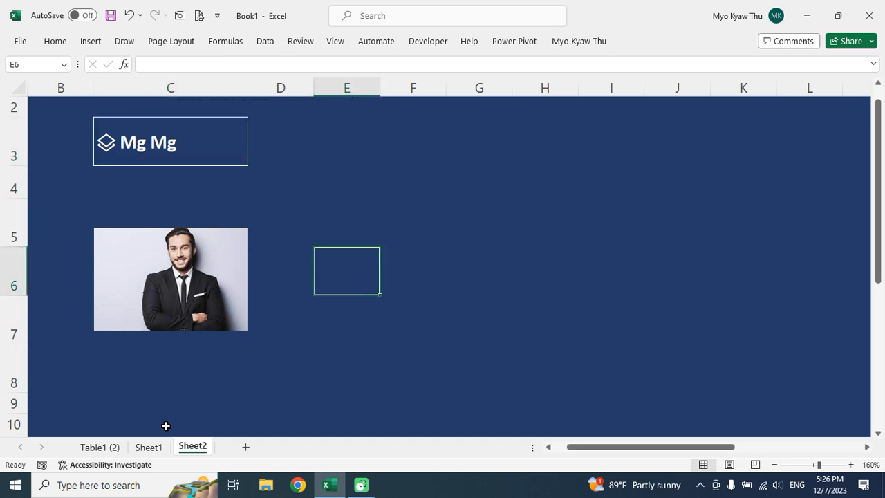
{"action": "left_click", "coordinate": [149, 447]}
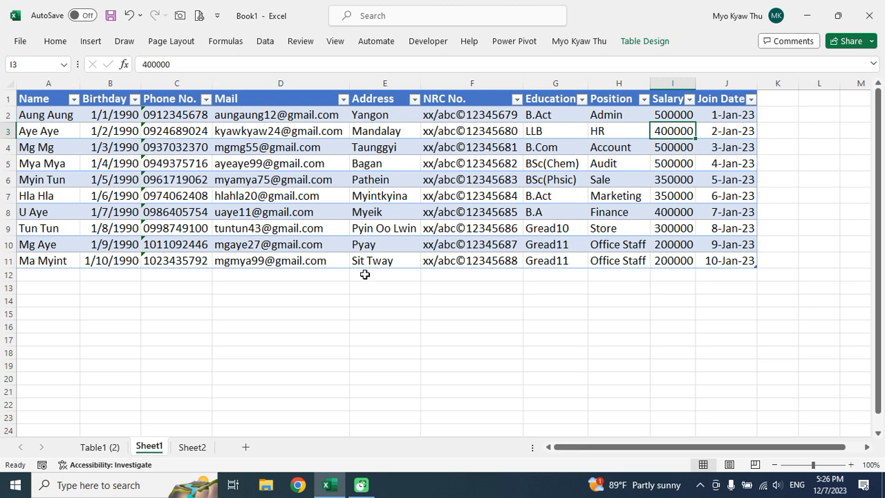
{"action": "left_click", "coordinate": [146, 162]}
{"action": "left_click", "coordinate": [51, 109]}
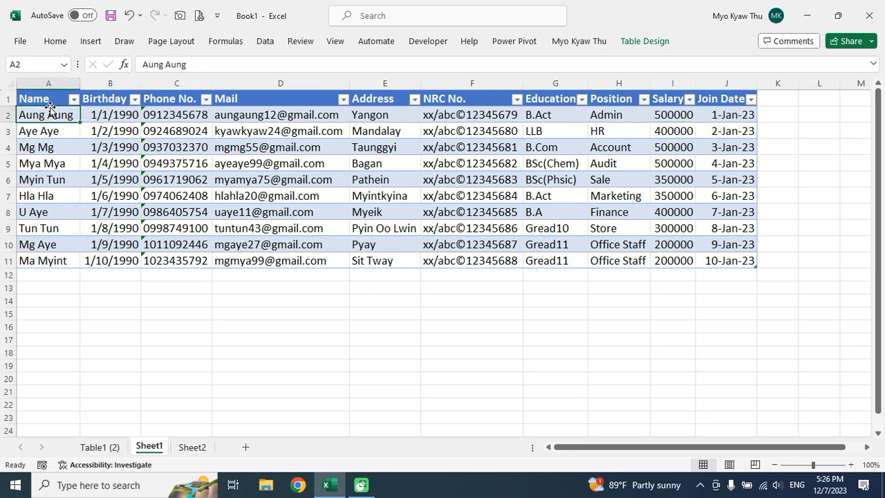
{"action": "key", "text": "Up"}
{"action": "key", "text": "Down"}
{"action": "key", "text": "Right"}
{"action": "key", "text": "Right"}
{"action": "key", "text": "Right"}
{"action": "key", "text": "Right"}
{"action": "key", "text": "Right"}
{"action": "key", "text": "Right"}
{"action": "key", "text": "Right"}
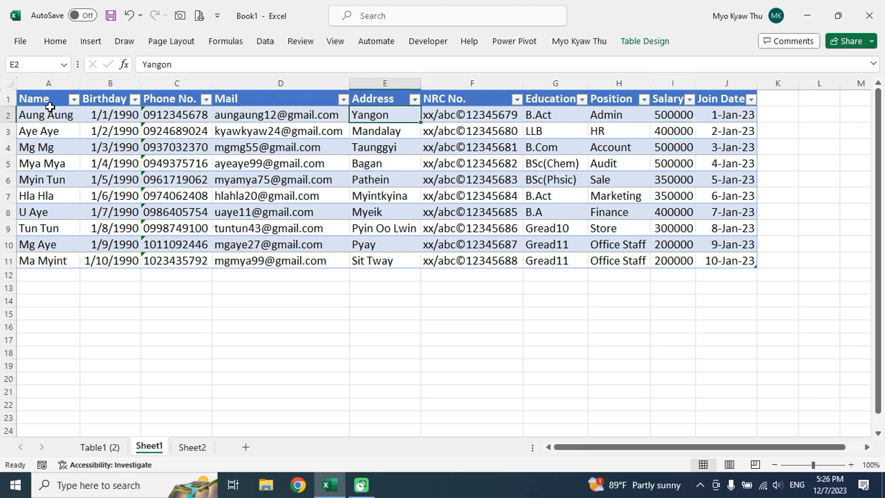
{"action": "key", "text": "Right"}
{"action": "key", "text": "Left"}
{"action": "key", "text": "Left"}
{"action": "key", "text": "Left"}
{"action": "key", "text": "Left"}
{"action": "key", "text": "Left"}
{"action": "key", "text": "Left"}
{"action": "key", "text": "Left"}
{"action": "key", "text": "Left"}
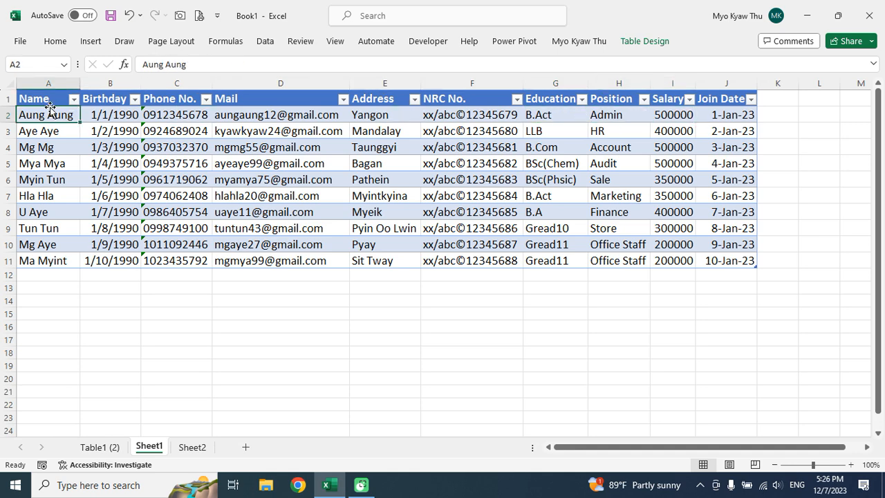
Copy the entire Sheet1 and paste it into a new blank workbook, Book2.
{"action": "left_click", "coordinate": [11, 84]}
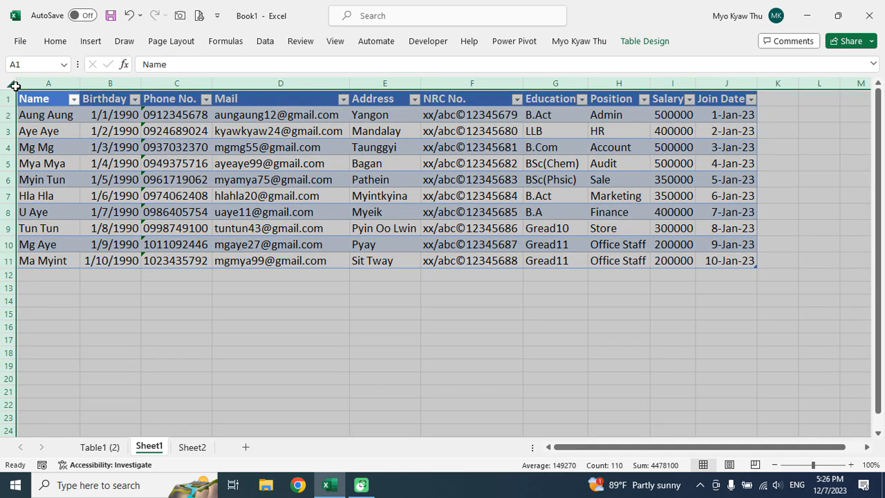
{"action": "key", "text": "ctrl+c"}
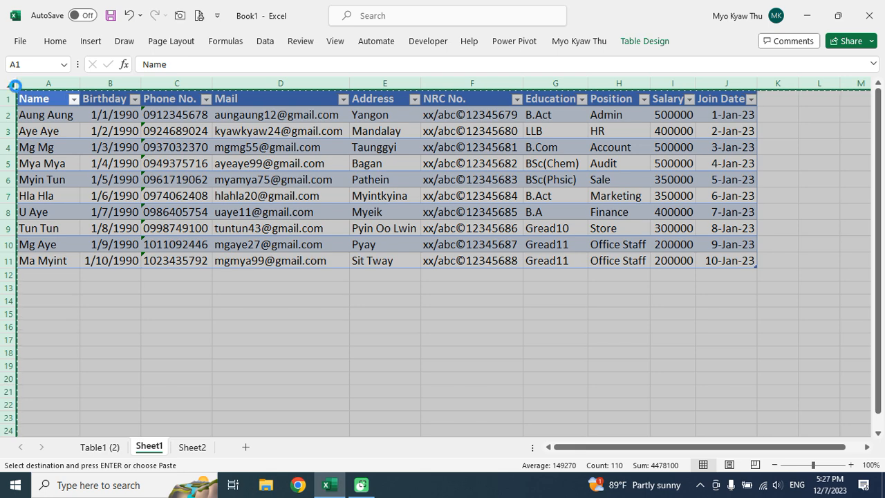
{"action": "key", "text": "ctrl+n"}
{"action": "key", "text": "ctrl+v"}
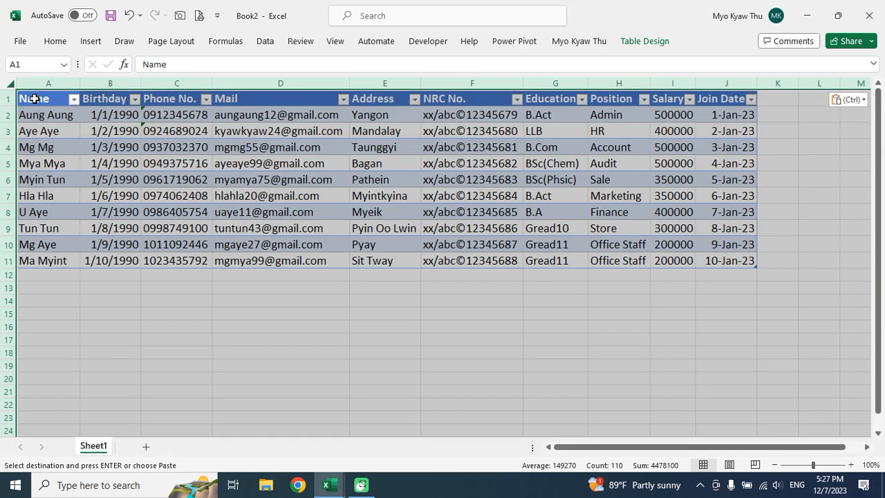
Select cells in the pasted data and look through the Data tab's import commands.
{"action": "left_click", "coordinate": [174, 130]}
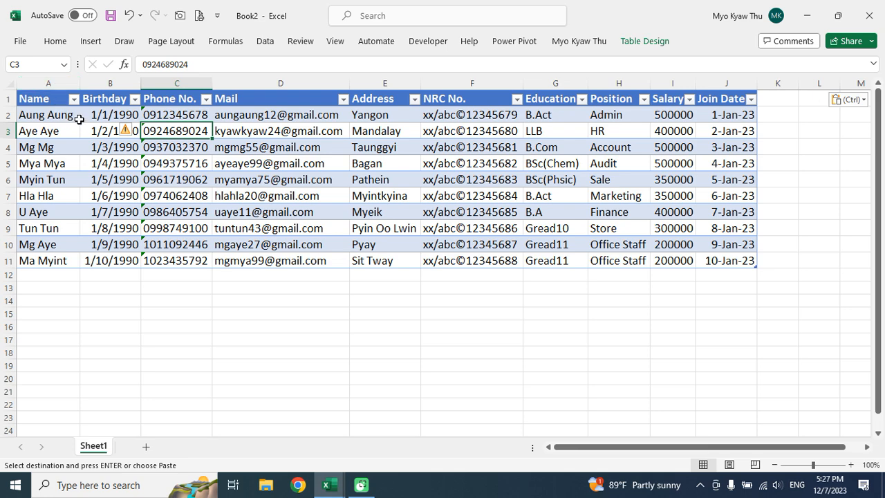
{"action": "left_click", "coordinate": [44, 98]}
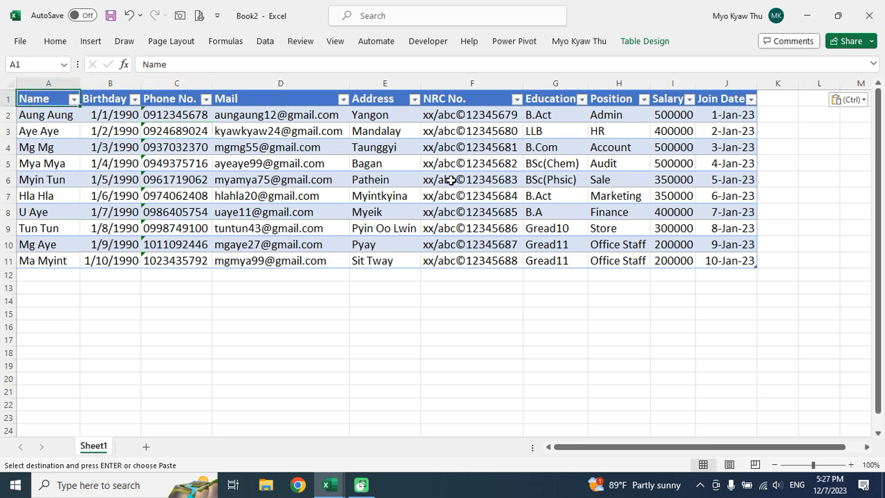
{"action": "left_click", "coordinate": [265, 42]}
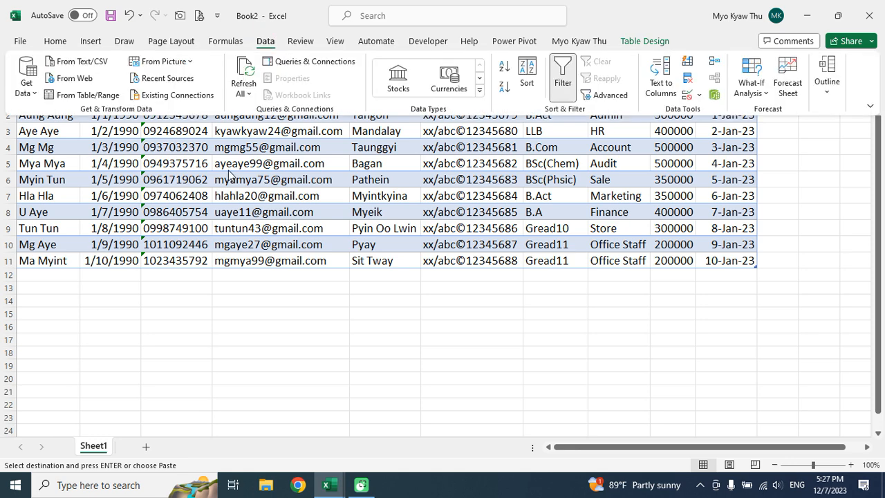
{"action": "left_click", "coordinate": [231, 167]}
{"action": "left_click", "coordinate": [199, 148]}
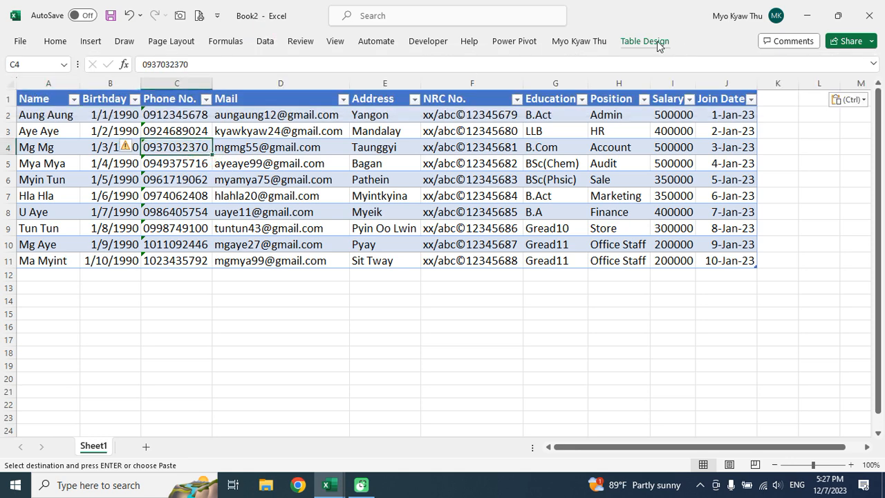
{"action": "left_click", "coordinate": [269, 46]}
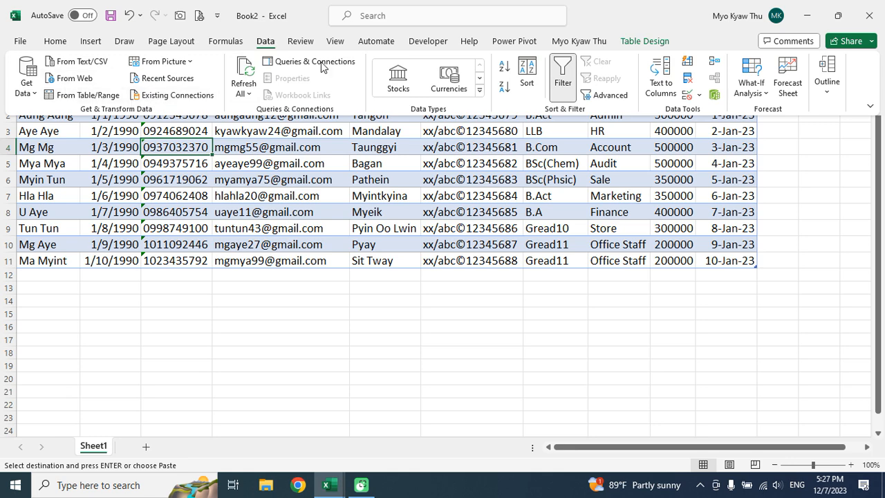
{"action": "left_click", "coordinate": [246, 181]}
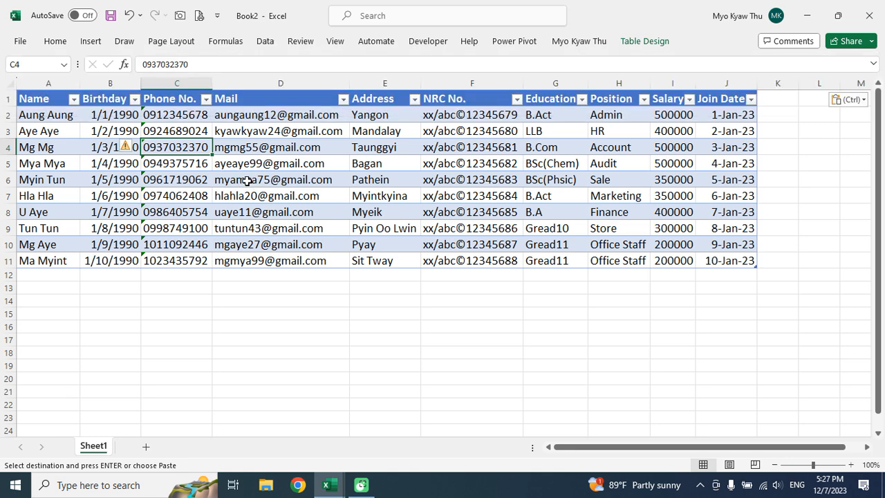
{"action": "key", "text": "ctrl"}
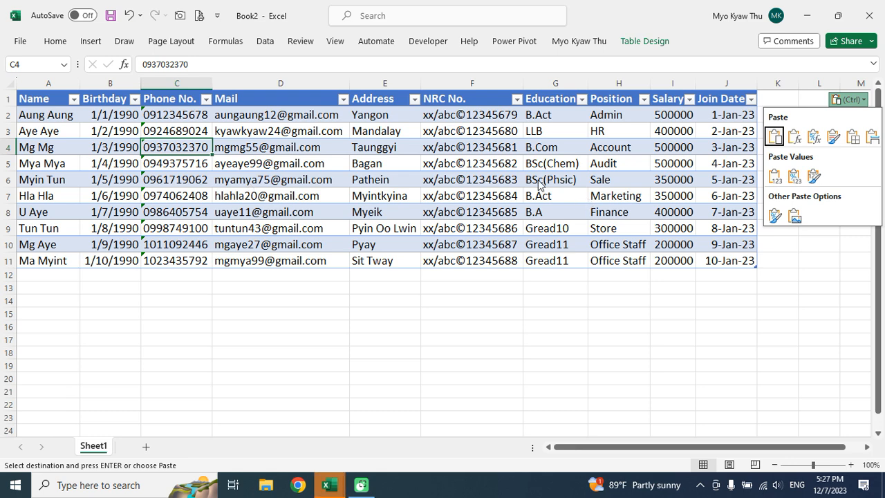
{"action": "key", "text": "ctrl"}
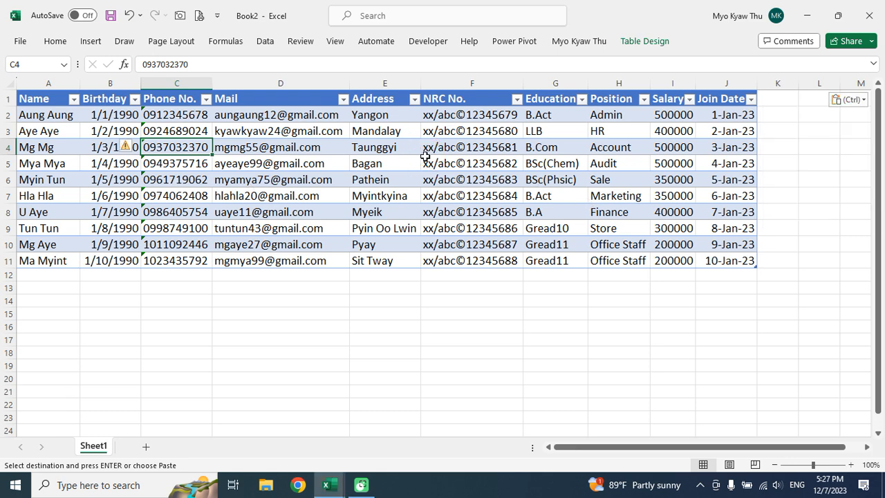
{"action": "left_click", "coordinate": [286, 293]}
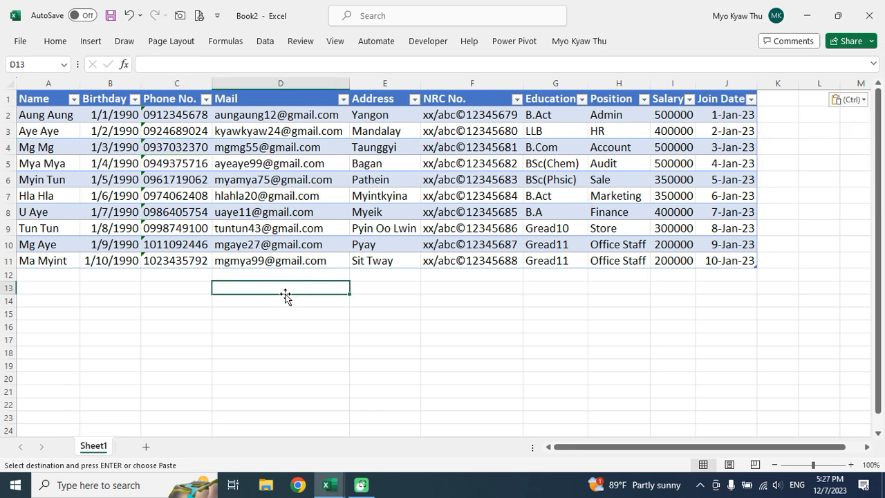
Convert the pasted employee table to a normal range via Table Design, confirming Yes.
{"action": "left_click", "coordinate": [203, 180]}
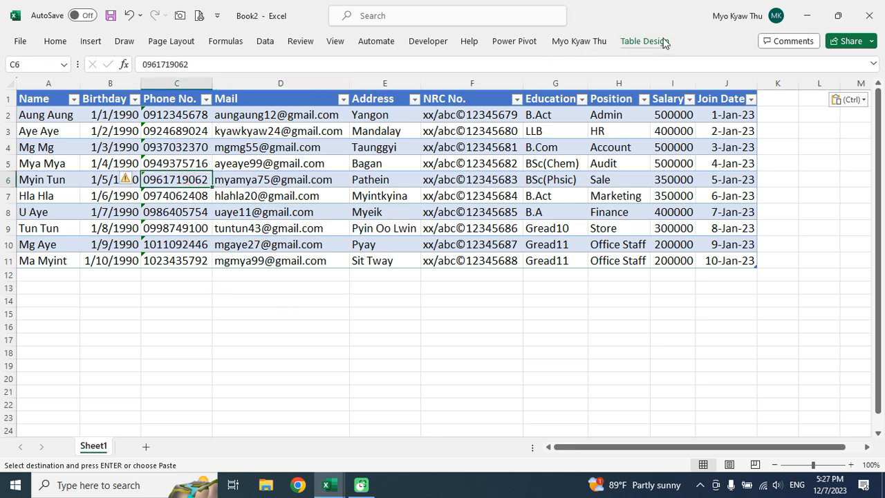
{"action": "left_click", "coordinate": [655, 42]}
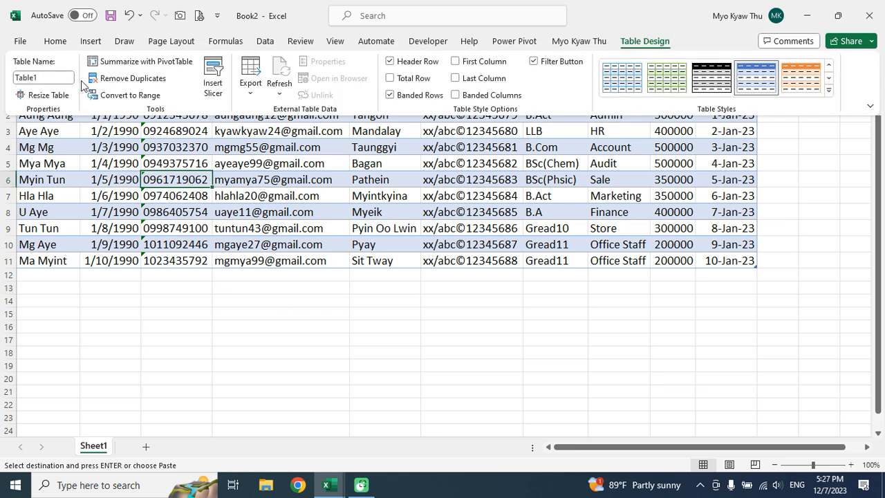
{"action": "left_click", "coordinate": [143, 97]}
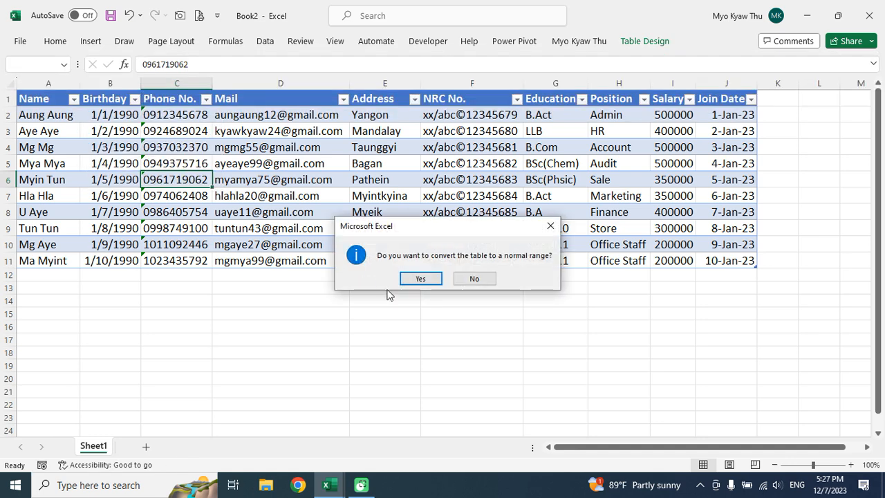
{"action": "left_click", "coordinate": [420, 278]}
Turn the employee data in A1:J11 into a table with headers using Ctrl+T.
{"action": "left_click", "coordinate": [246, 178]}
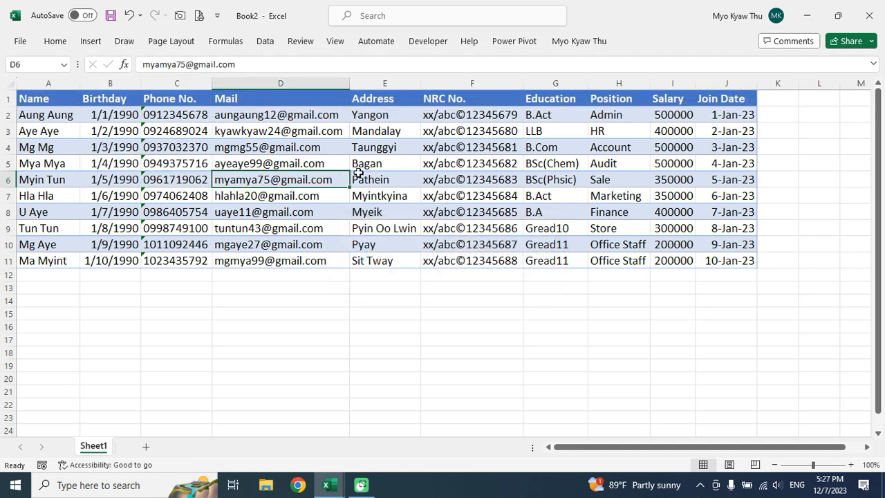
{"action": "left_click", "coordinate": [185, 198]}
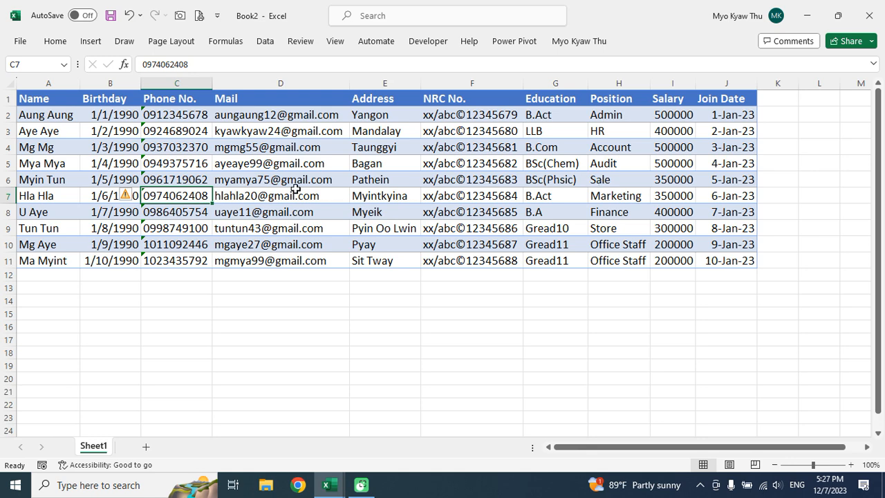
{"action": "key", "text": "ctrl+t"}
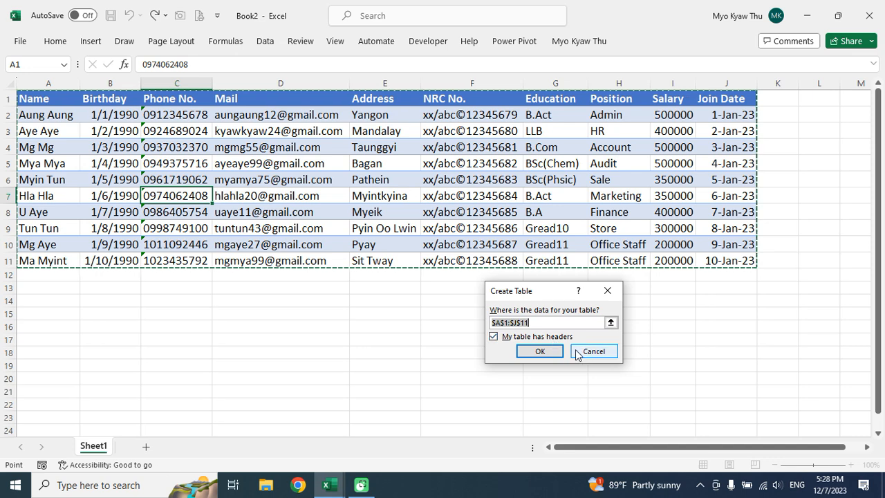
{"action": "left_click", "coordinate": [540, 351]}
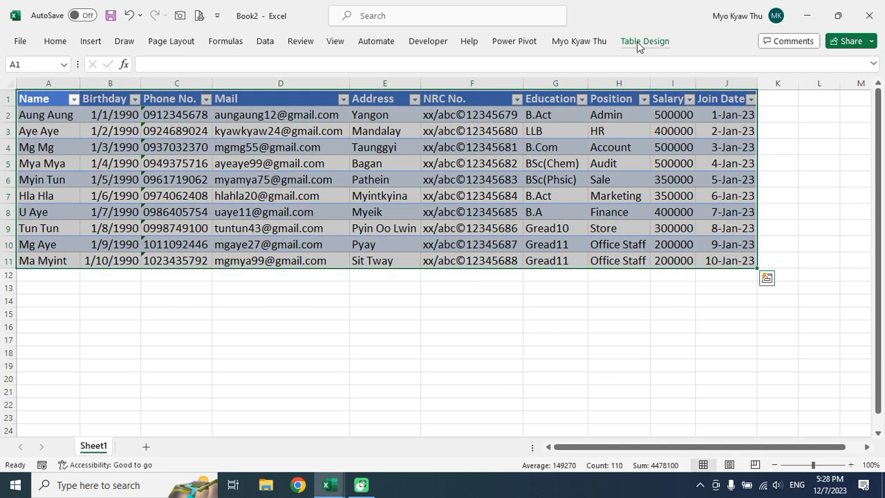
{"action": "left_click", "coordinate": [264, 42]}
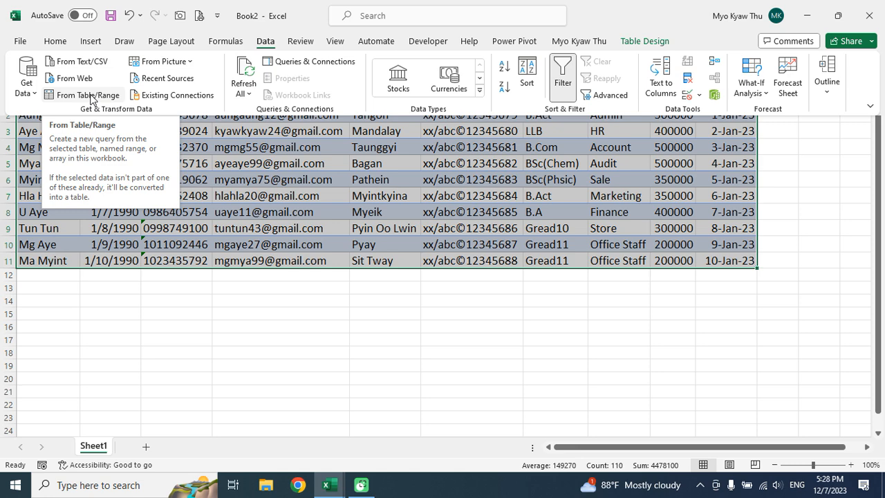
Load the employee table into Power Query with From Table/Range, creating query Table2.
{"action": "left_click", "coordinate": [90, 96]}
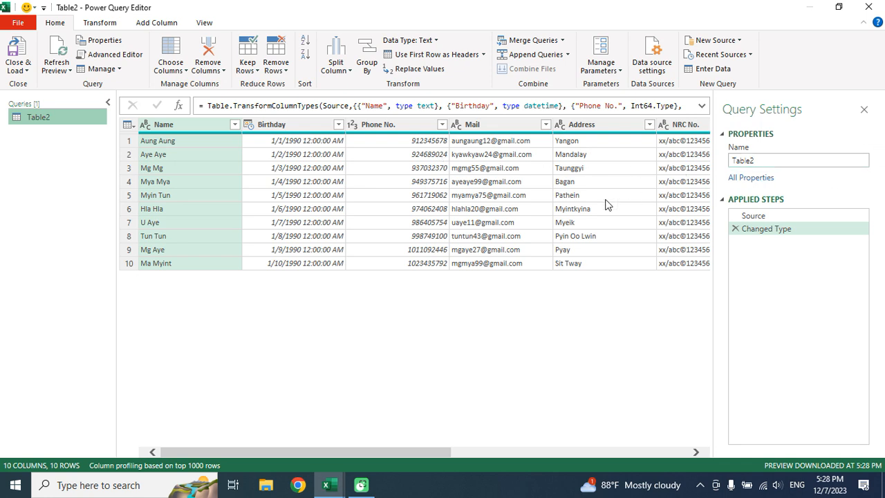
Change the Birthday column to Date and Phone No. to Text, replacing the current conversions.
{"action": "left_click", "coordinate": [298, 168]}
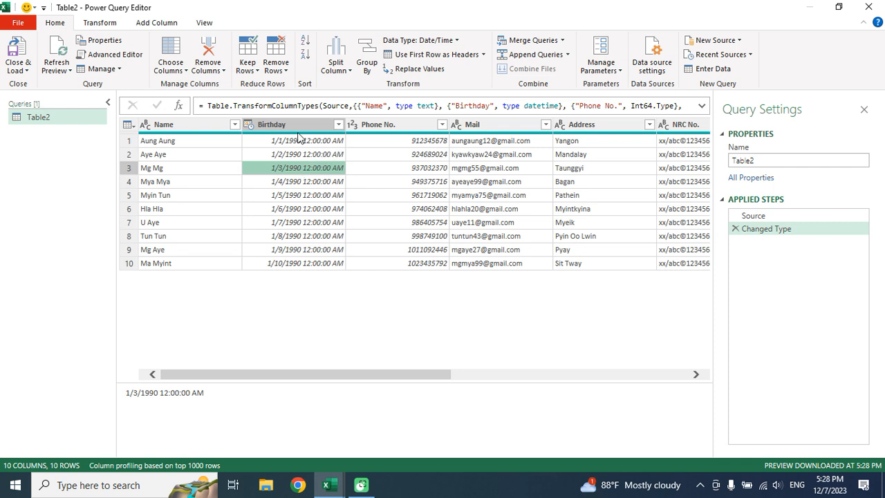
{"action": "left_click", "coordinate": [249, 127]}
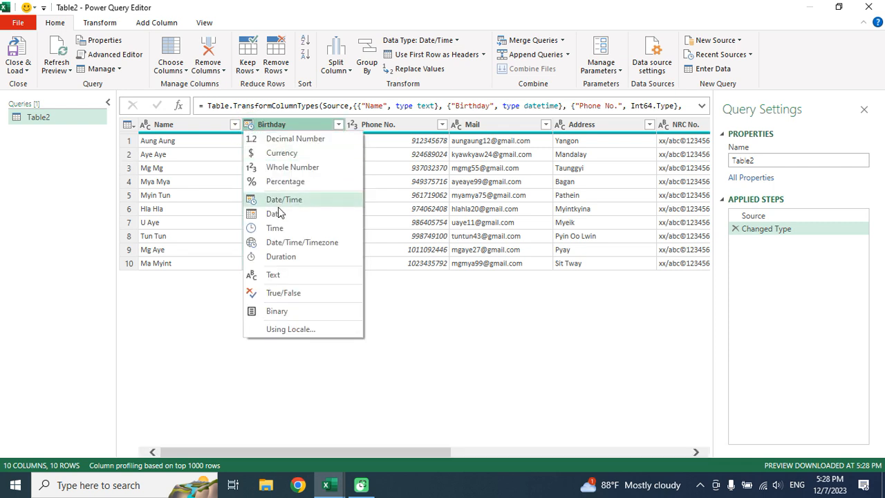
{"action": "left_click", "coordinate": [274, 214]}
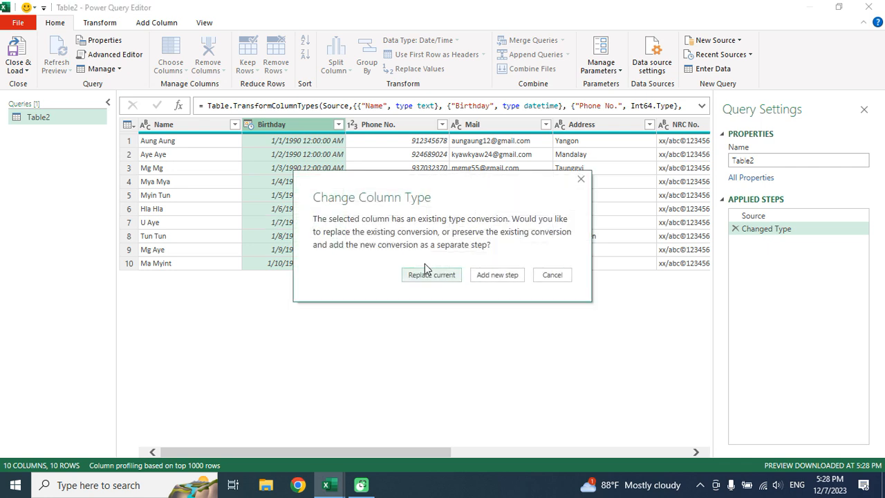
{"action": "left_click", "coordinate": [435, 274]}
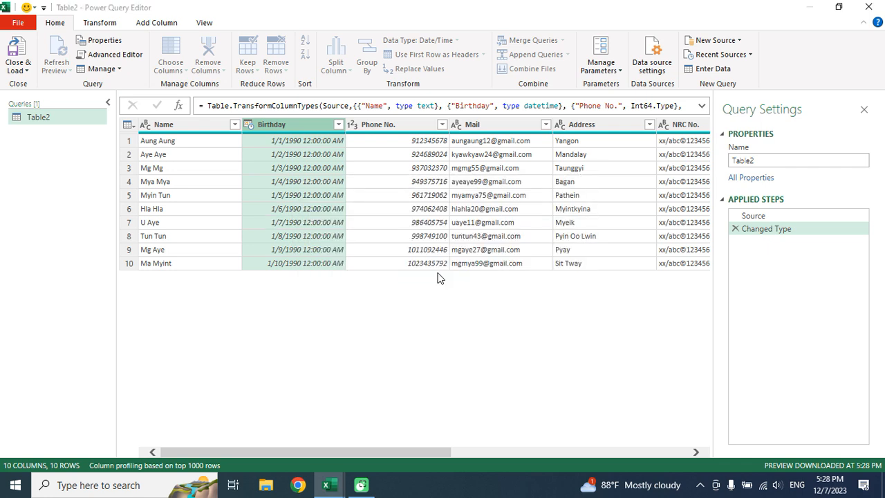
{"action": "left_click", "coordinate": [418, 141]}
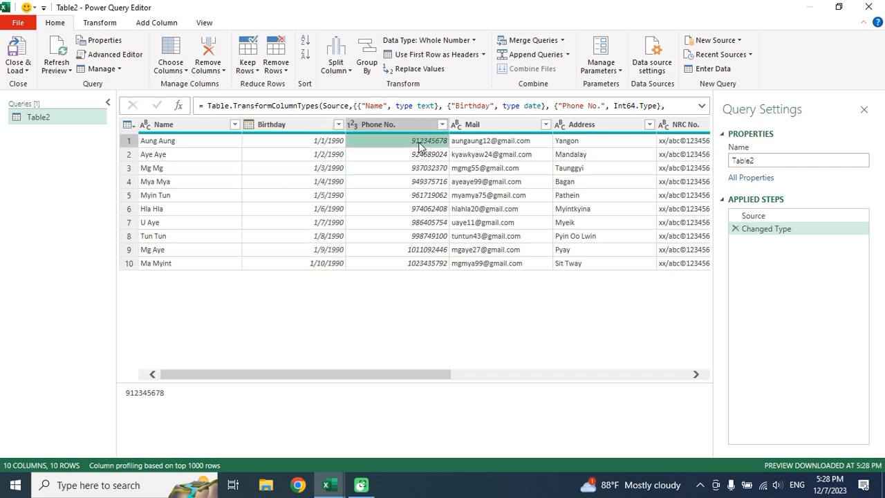
{"action": "left_click", "coordinate": [355, 126]}
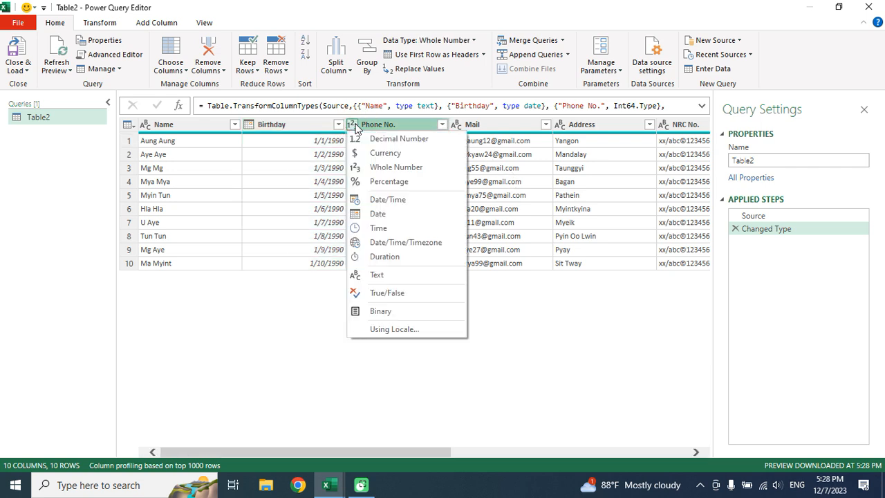
{"action": "left_click", "coordinate": [384, 275]}
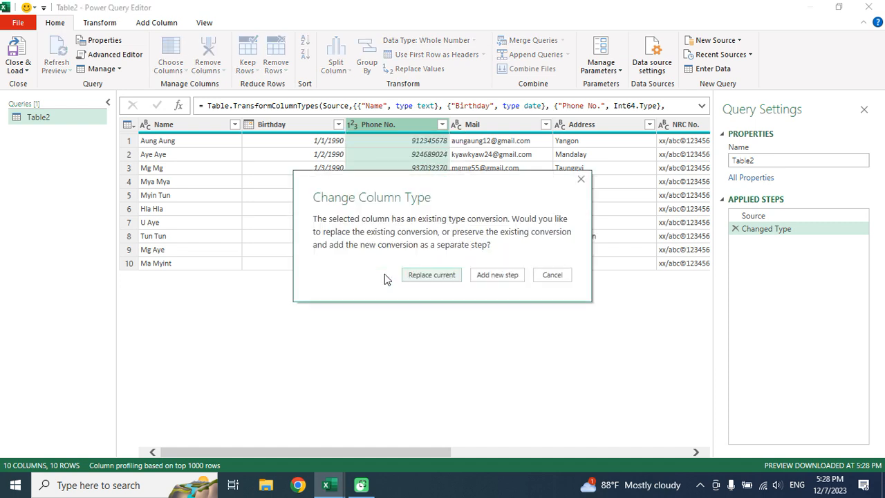
{"action": "left_click", "coordinate": [416, 275]}
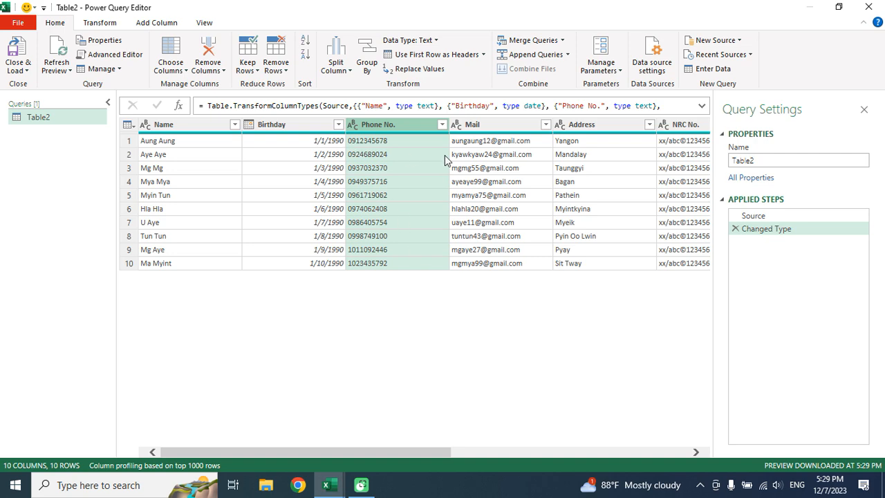
Change the Join Date column to Date, replacing the existing type conversion.
{"action": "left_click", "coordinate": [487, 156]}
{"action": "key", "text": "Right"}
{"action": "key", "text": "Right"}
{"action": "key", "text": "Right"}
{"action": "key", "text": "Right"}
{"action": "key", "text": "Right"}
{"action": "key", "text": "Right"}
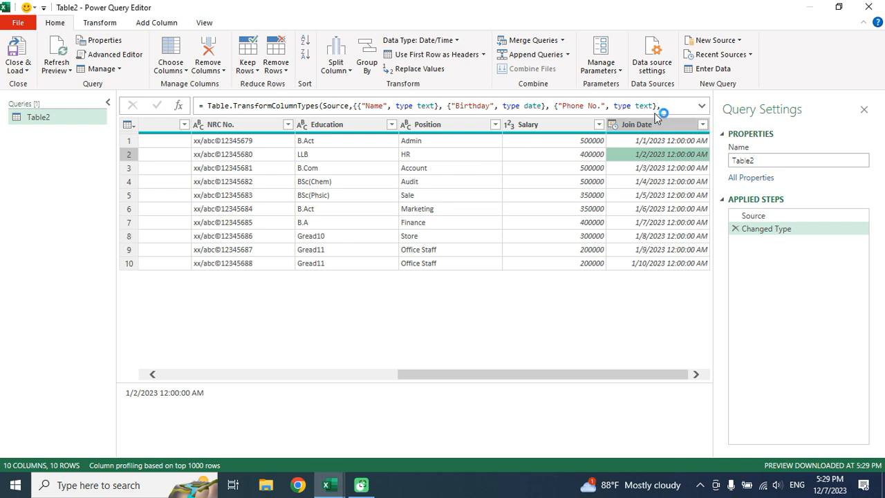
{"action": "left_click", "coordinate": [614, 126]}
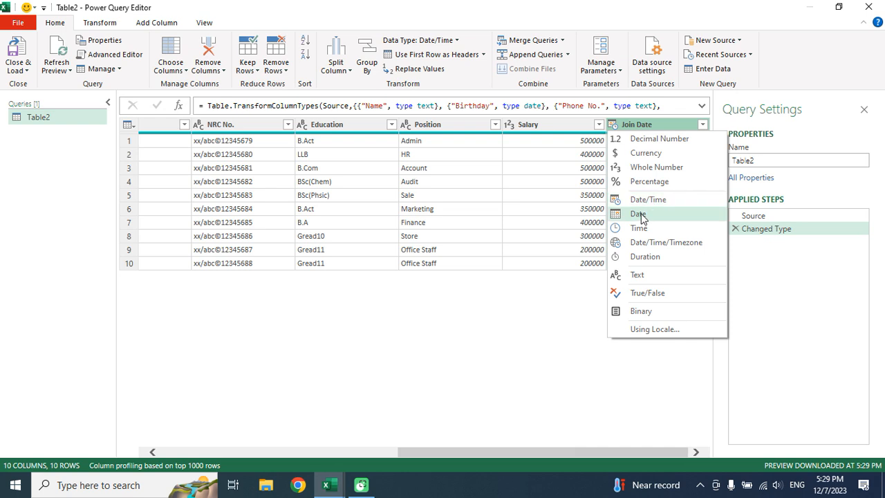
{"action": "left_click", "coordinate": [640, 215]}
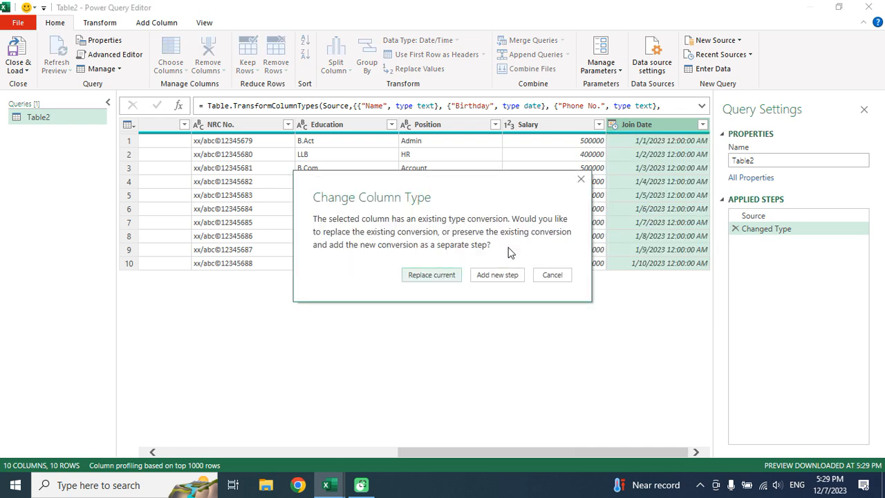
{"action": "left_click", "coordinate": [442, 275]}
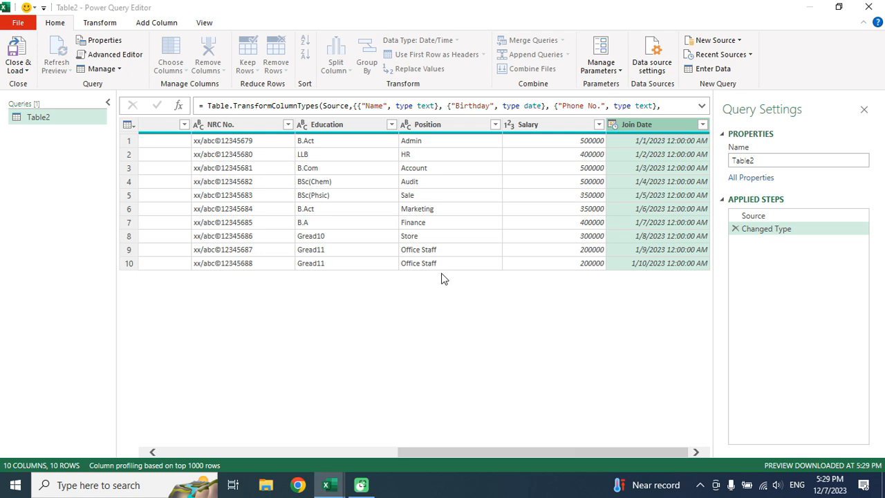
{"action": "left_click", "coordinate": [614, 214]}
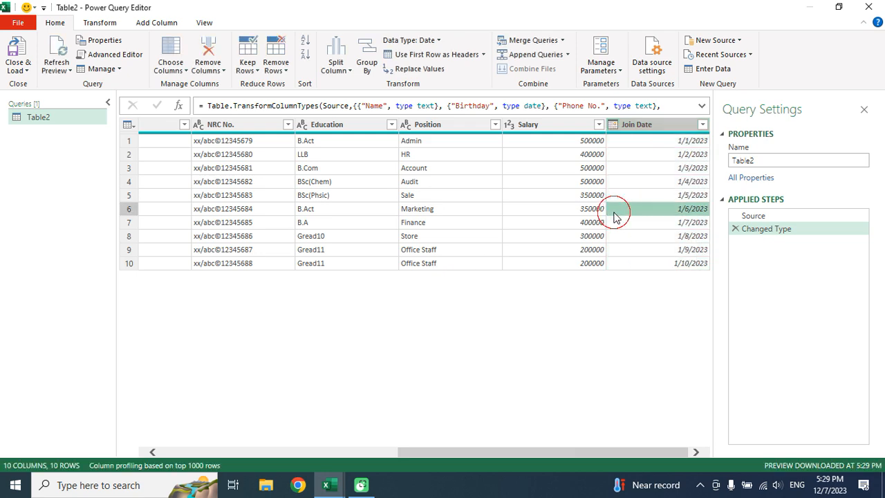
{"action": "key", "text": "Left"}
{"action": "key", "text": "Left"}
{"action": "key", "text": "Left"}
{"action": "key", "text": "Left"}
{"action": "key", "text": "Left"}
{"action": "key", "text": "Left"}
{"action": "key", "text": "Left"}
{"action": "key", "text": "Left"}
{"action": "key", "text": "Left"}
{"action": "key", "text": "Left"}
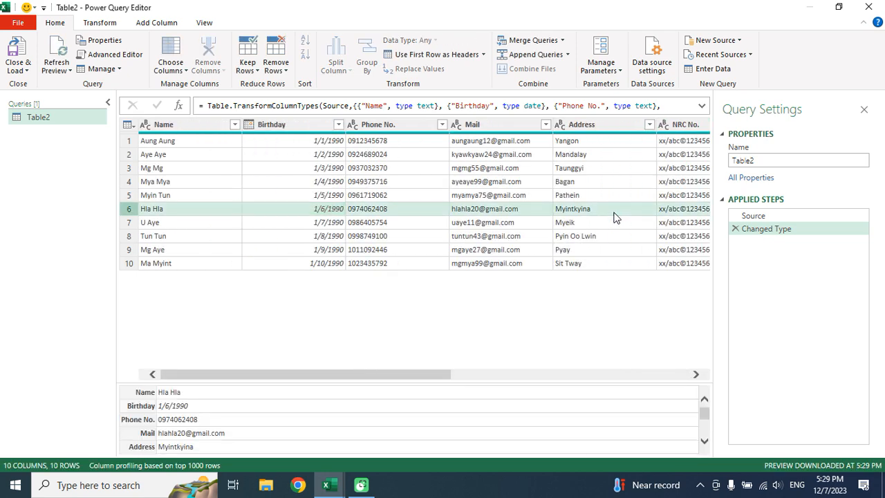
Select the Name column and extend the selection across all ten columns to Join Date.
{"action": "left_click", "coordinate": [182, 121]}
{"action": "key", "text": "shift+Right"}
{"action": "key", "text": "shift+Right"}
{"action": "key", "text": "shift+Right"}
{"action": "key", "text": "shift+Right"}
{"action": "key", "text": "shift+Right"}
{"action": "key", "text": "shift+Right"}
{"action": "key", "text": "shift+Right"}
{"action": "key", "text": "shift+Right"}
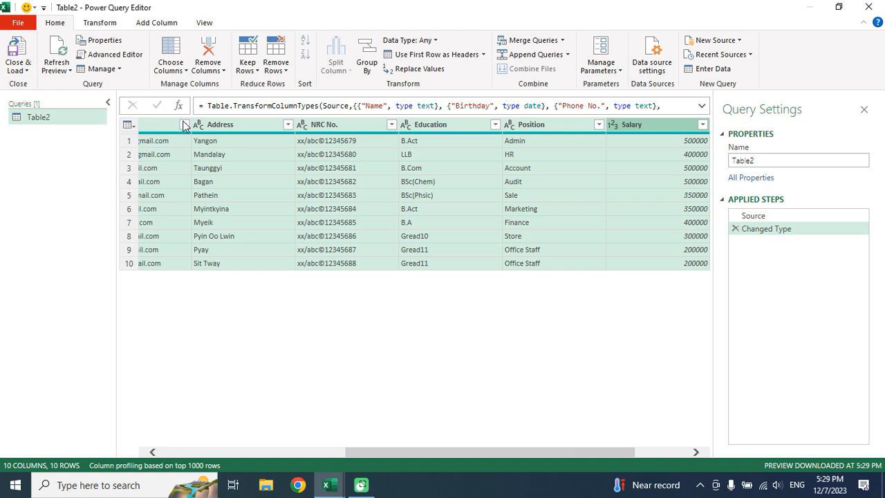
{"action": "key", "text": "Left"}
{"action": "key", "text": "Left"}
{"action": "key", "text": "Left"}
{"action": "key", "text": "Left"}
{"action": "key", "text": "Left"}
{"action": "key", "text": "Left"}
{"action": "key", "text": "Left"}
{"action": "key", "text": "Left"}
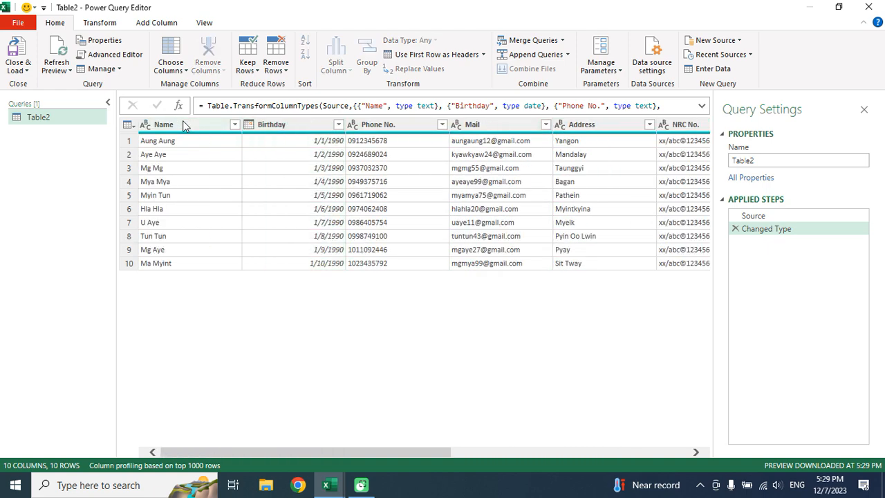
{"action": "left_click", "coordinate": [182, 123]}
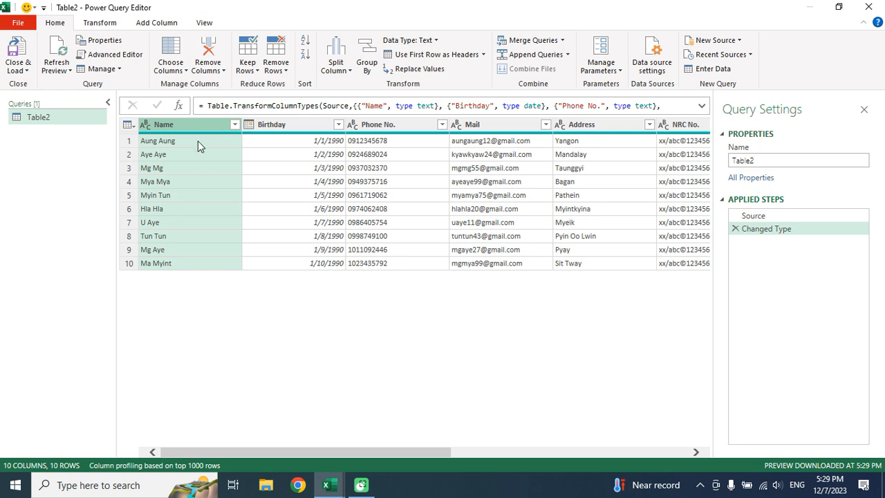
{"action": "key", "text": "shift+Right"}
{"action": "key", "text": "shift+Right"}
{"action": "key", "text": "shift+Right"}
{"action": "key", "text": "shift+Right"}
{"action": "key", "text": "shift+Right"}
{"action": "key", "text": "shift+Right"}
{"action": "key", "text": "shift+Right"}
{"action": "key", "text": "shift+Right"}
{"action": "key", "text": "shift+Right"}
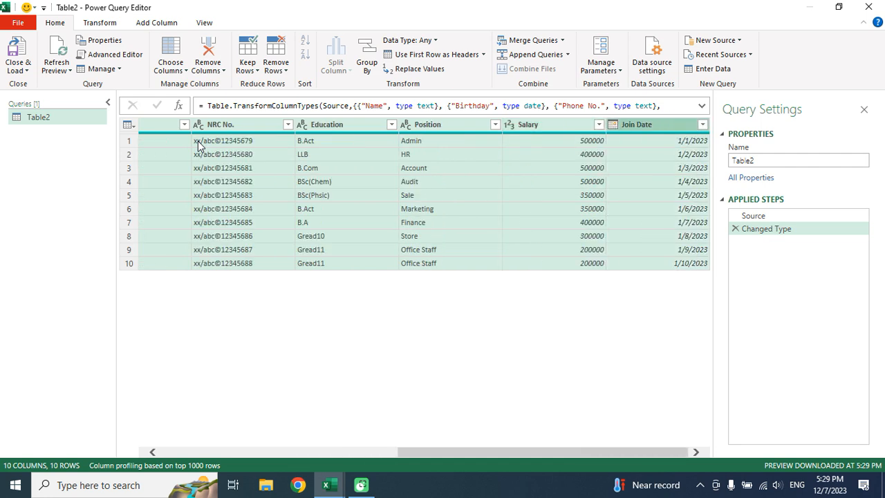
{"action": "left_click", "coordinate": [104, 23]}
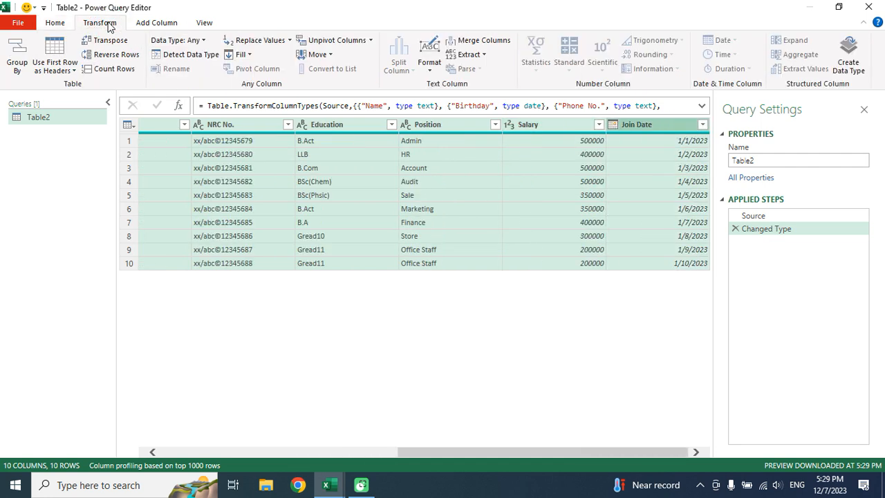
Create a Basic data type from all of Table2's columns, with Name as the display column.
{"action": "left_click", "coordinate": [850, 52]}
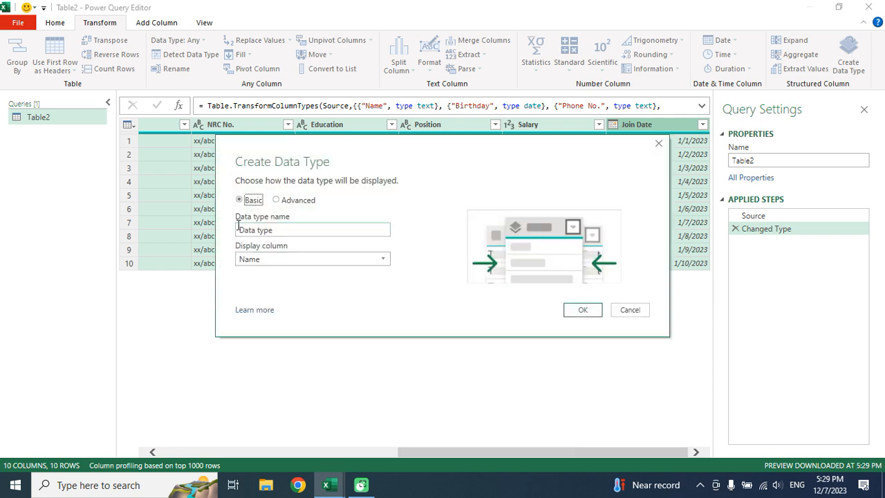
{"action": "left_click", "coordinate": [287, 201]}
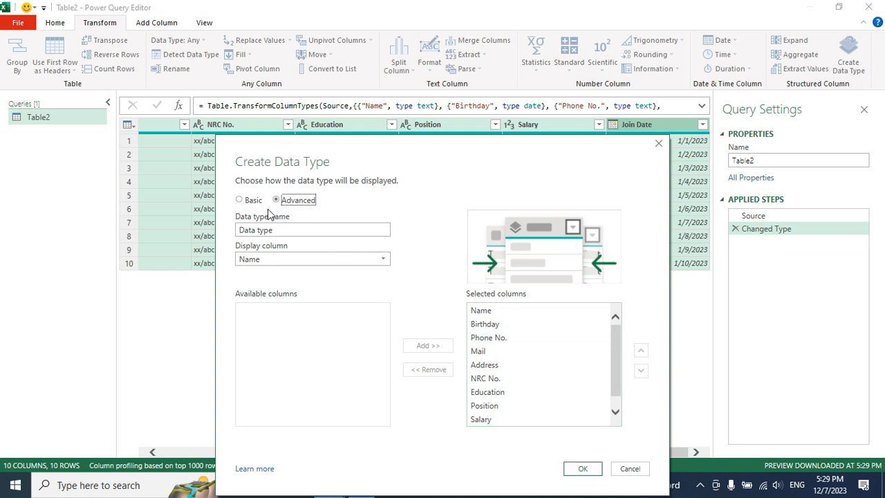
{"action": "left_click", "coordinate": [250, 200]}
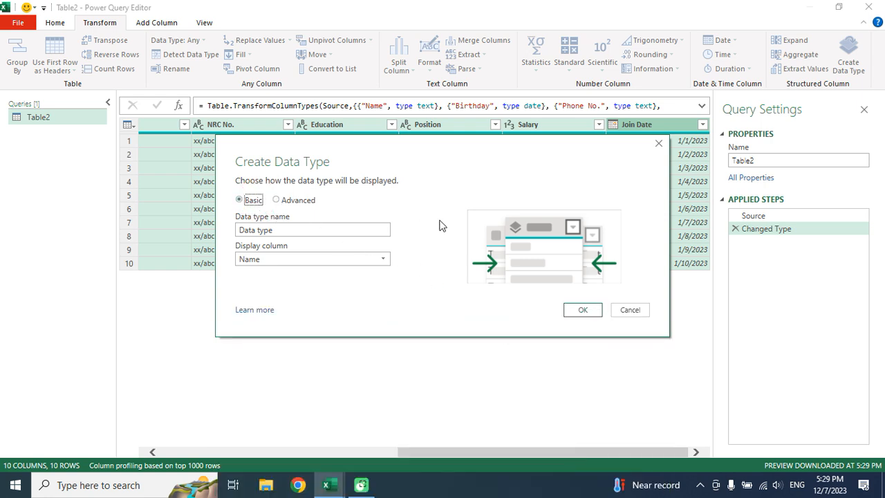
{"action": "left_click", "coordinate": [582, 309]}
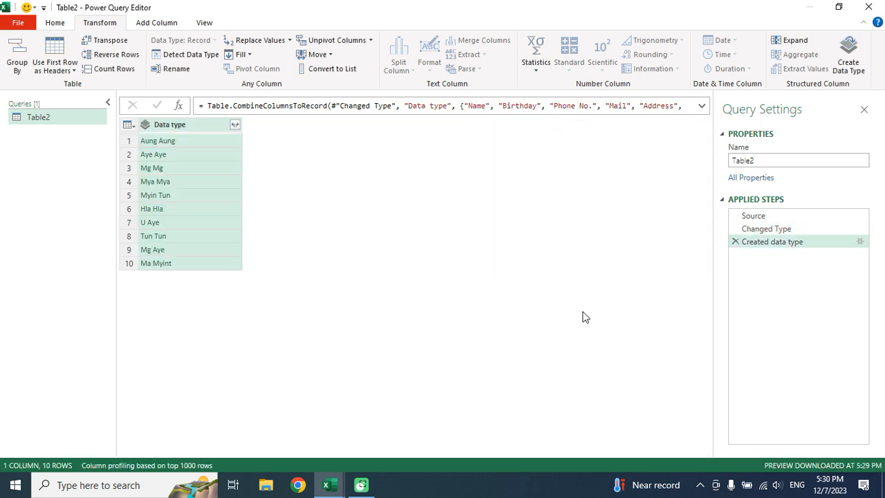
Check the Changed Type preview, reselect Created data type, and Close & Load Table2 into Excel.
{"action": "left_click", "coordinate": [776, 230]}
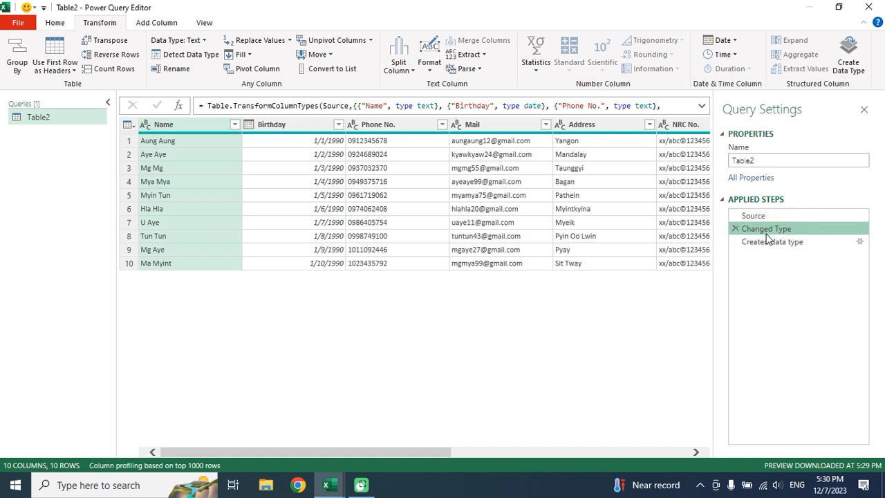
{"action": "left_click", "coordinate": [778, 237]}
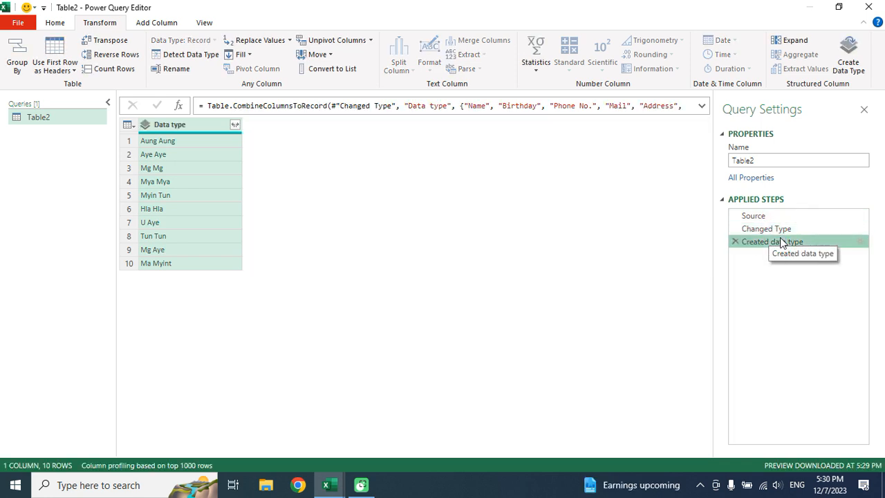
{"action": "left_click", "coordinate": [61, 25]}
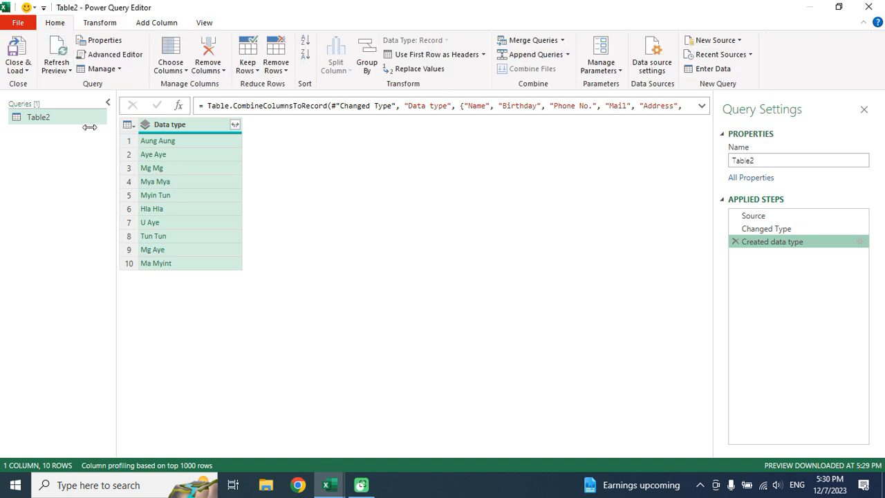
{"action": "left_click", "coordinate": [17, 57]}
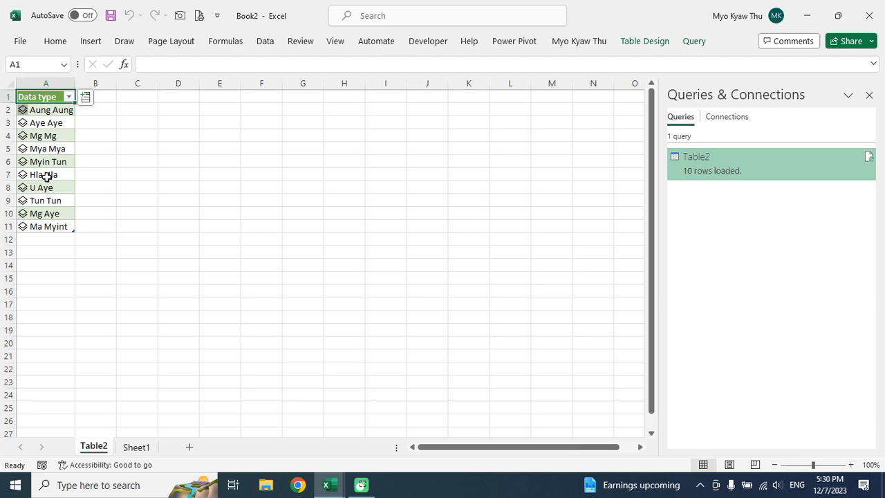
{"action": "left_click", "coordinate": [87, 127]}
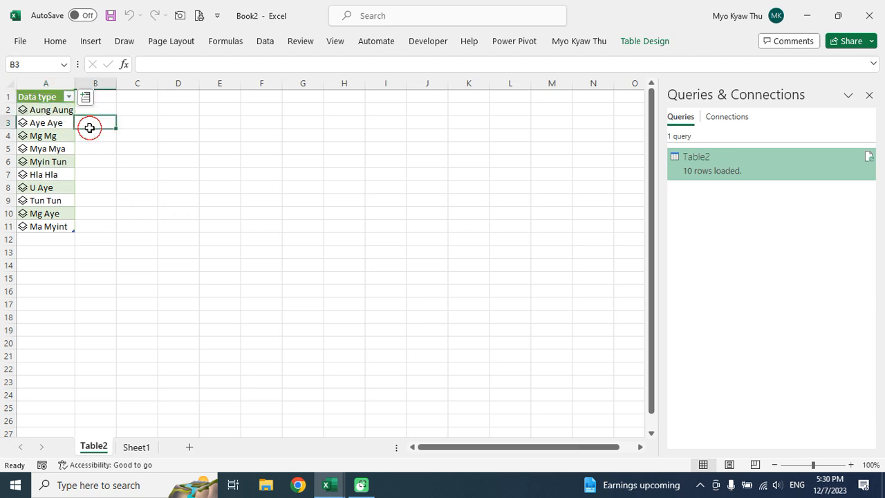
{"action": "left_click", "coordinate": [22, 111]}
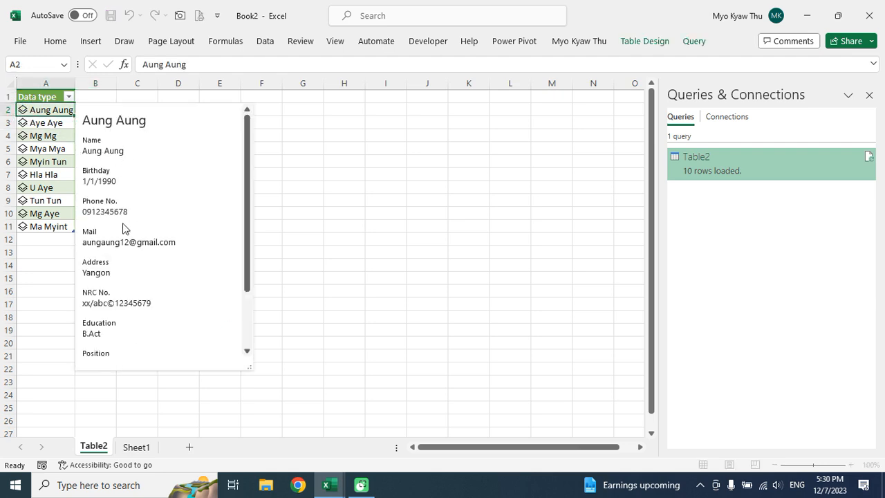
{"action": "left_click", "coordinate": [24, 126]}
{"action": "left_click", "coordinate": [24, 125]}
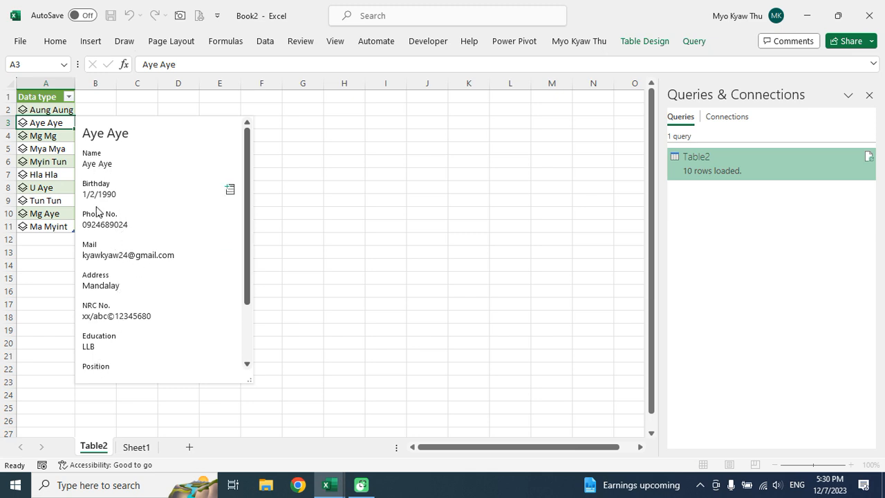
{"action": "left_click", "coordinate": [23, 136]}
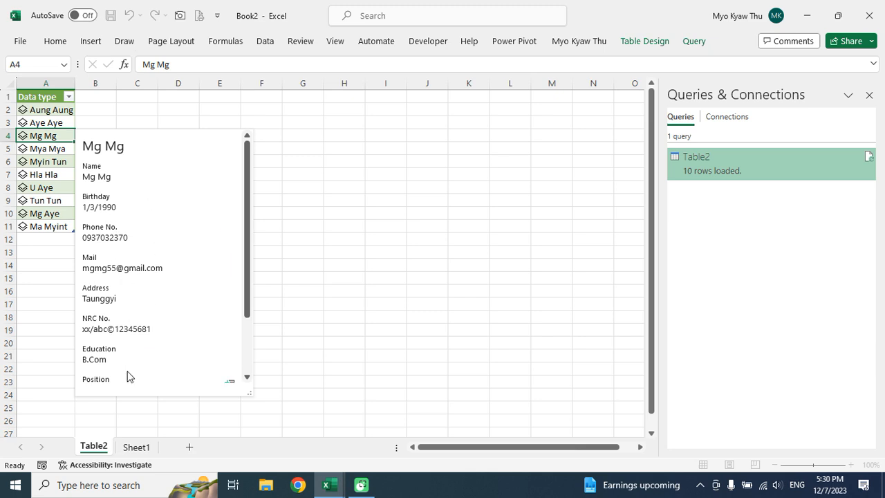
{"action": "key", "text": "Escape"}
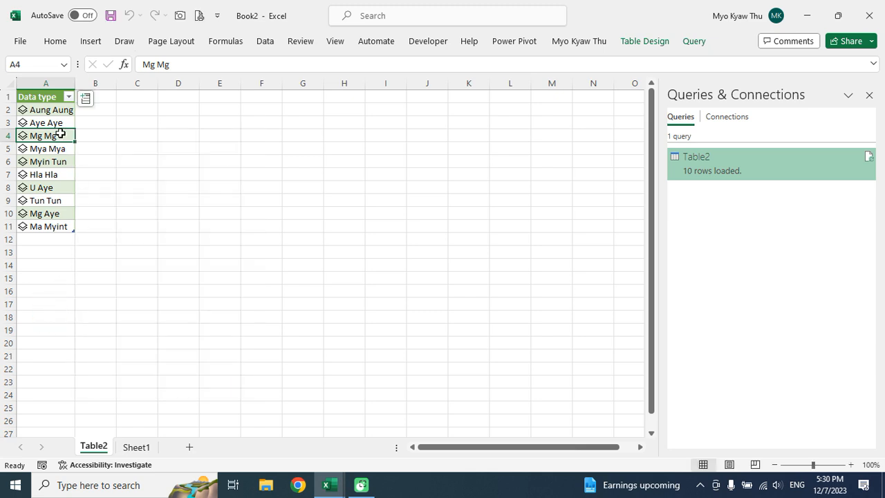
Enter the heading 'Photo' in cell B1 of the Table2 sheet.
{"action": "left_click", "coordinate": [66, 120]}
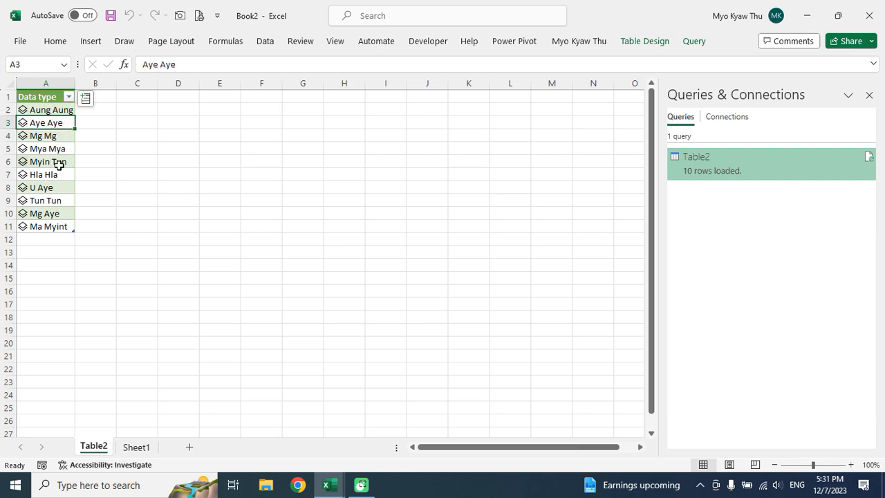
{"action": "left_click", "coordinate": [108, 110]}
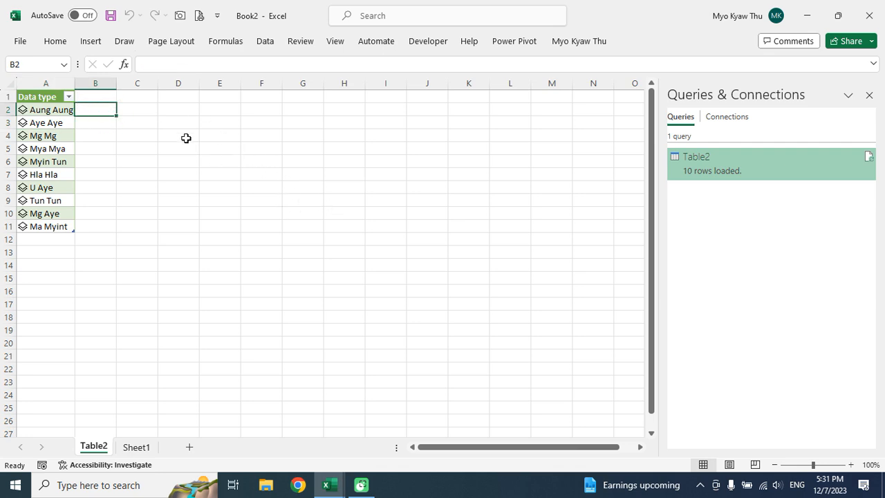
{"action": "left_click", "coordinate": [109, 95]}
{"action": "type", "text": "Photo"}
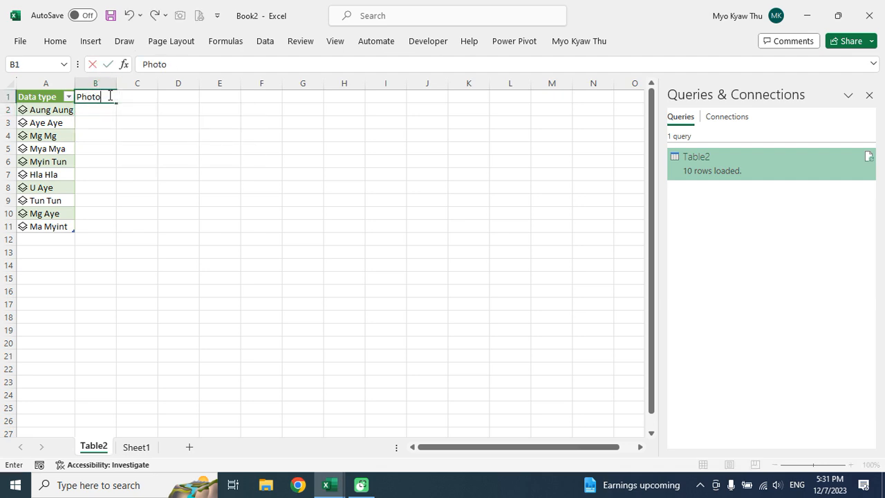
{"action": "key", "text": "Return"}
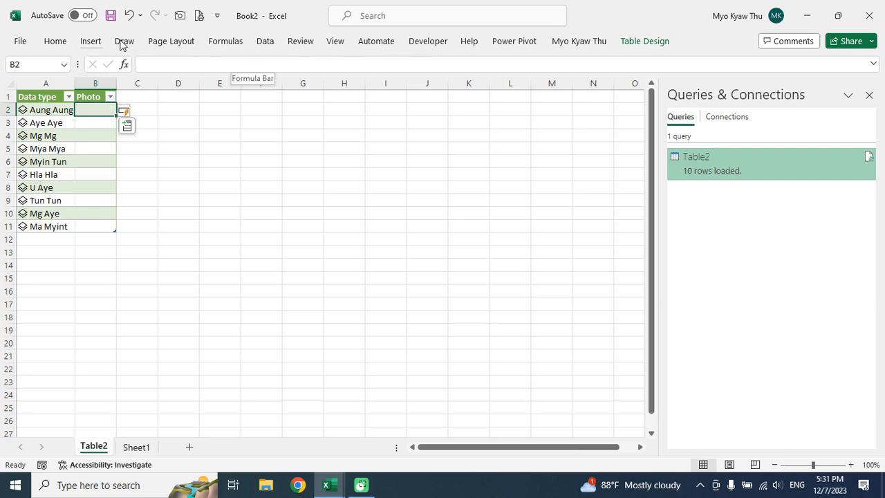
Place all ten photos, 1.jpg through 10.jpg, from this device into the Photo column cells.
{"action": "left_click", "coordinate": [57, 43]}
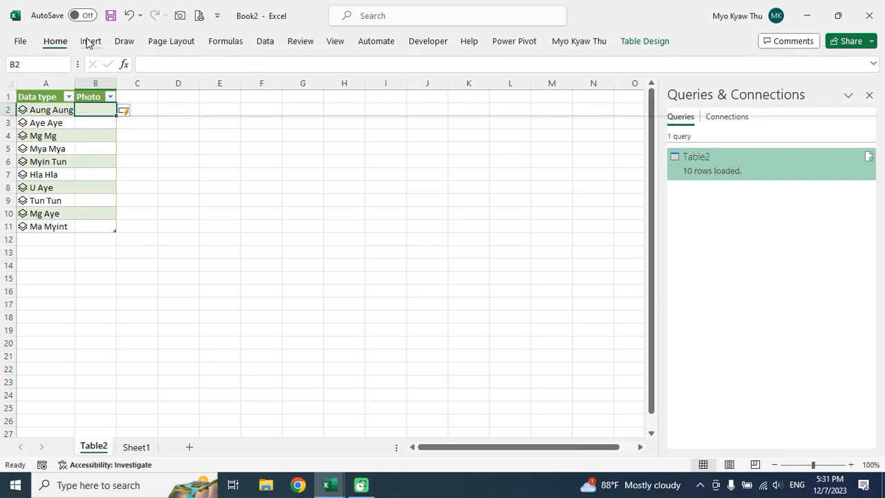
{"action": "left_click", "coordinate": [89, 41]}
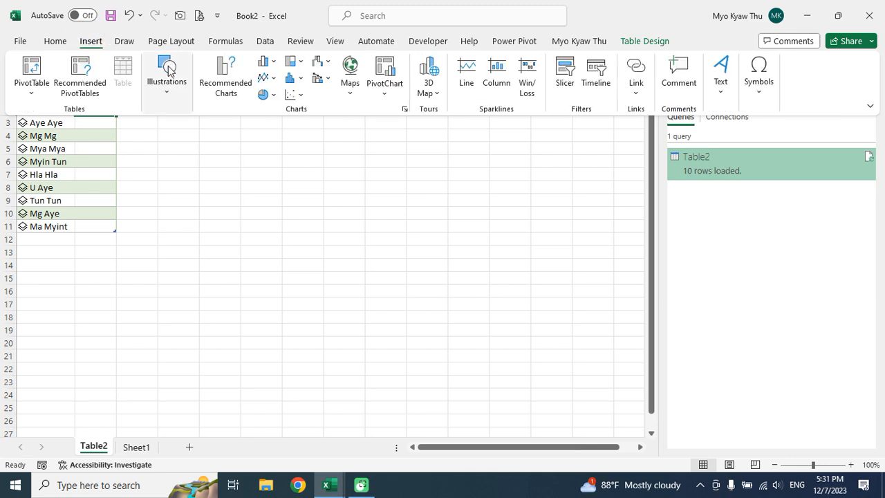
{"action": "left_click", "coordinate": [166, 91]}
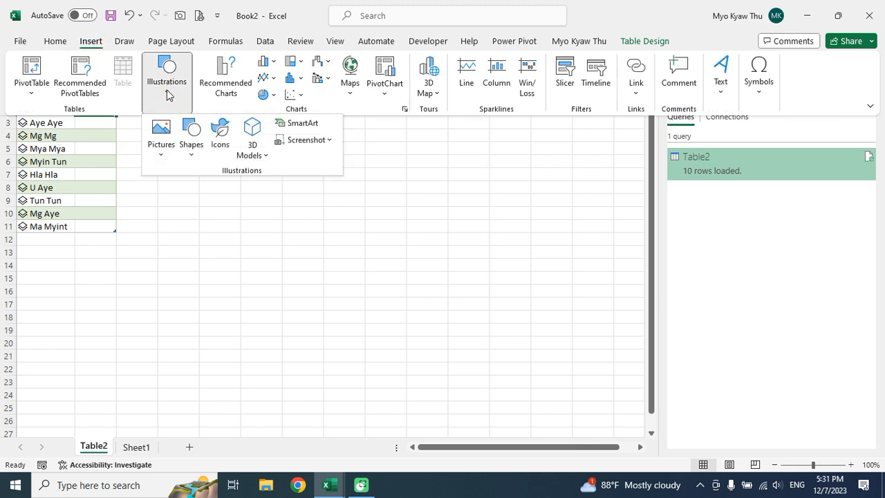
{"action": "left_click", "coordinate": [161, 151]}
{"action": "mouse_move", "coordinate": [205, 178]}
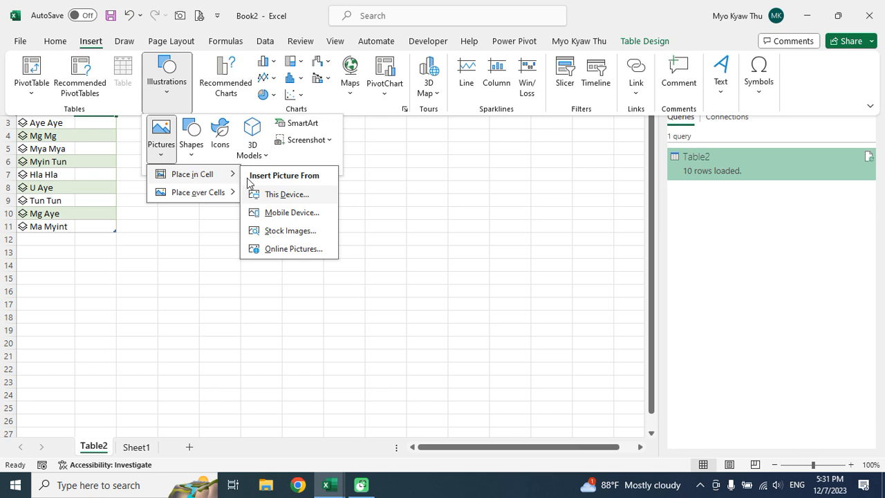
{"action": "left_click", "coordinate": [276, 196]}
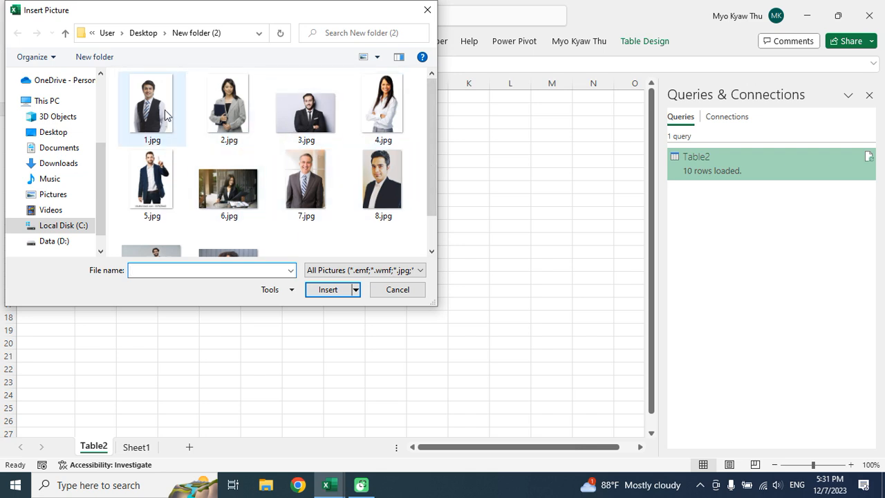
{"action": "left_click", "coordinate": [165, 114]}
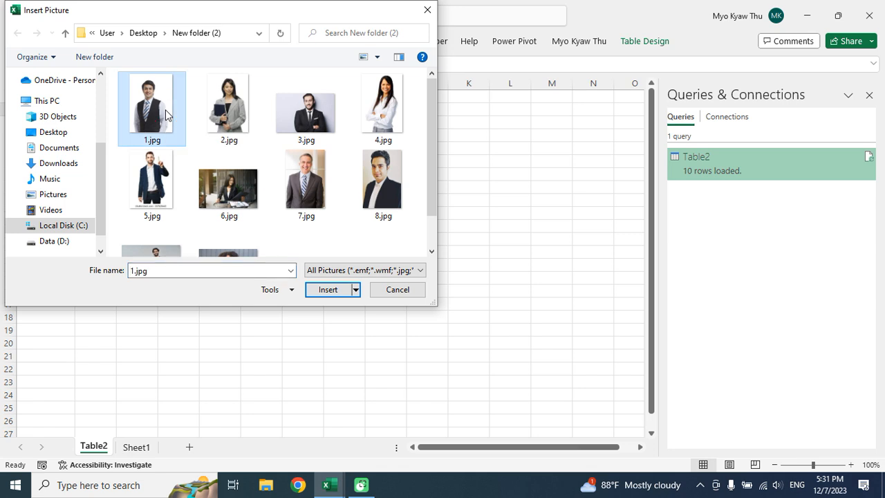
{"action": "key", "text": "ctrl+a"}
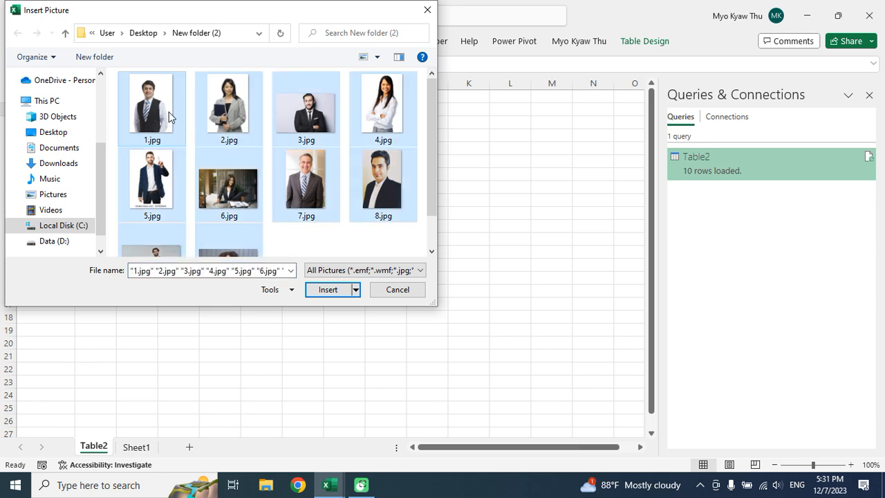
{"action": "left_click", "coordinate": [333, 293]}
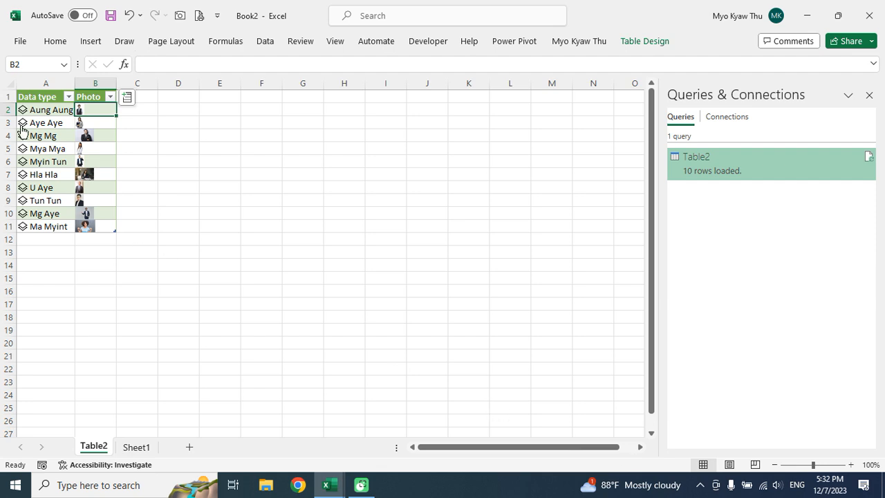
Set rows 2–11 to height 29.25 and widen column B so the photos show larger.
{"action": "left_click", "coordinate": [9, 97]}
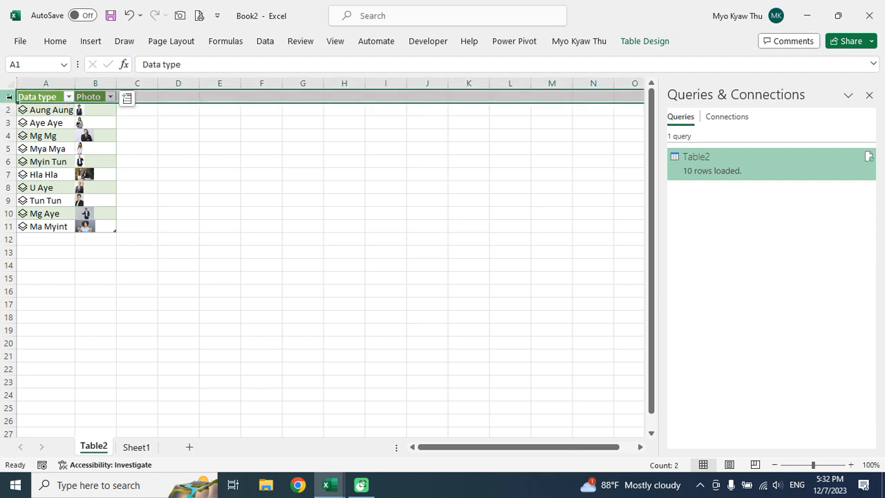
{"action": "key", "text": "Down"}
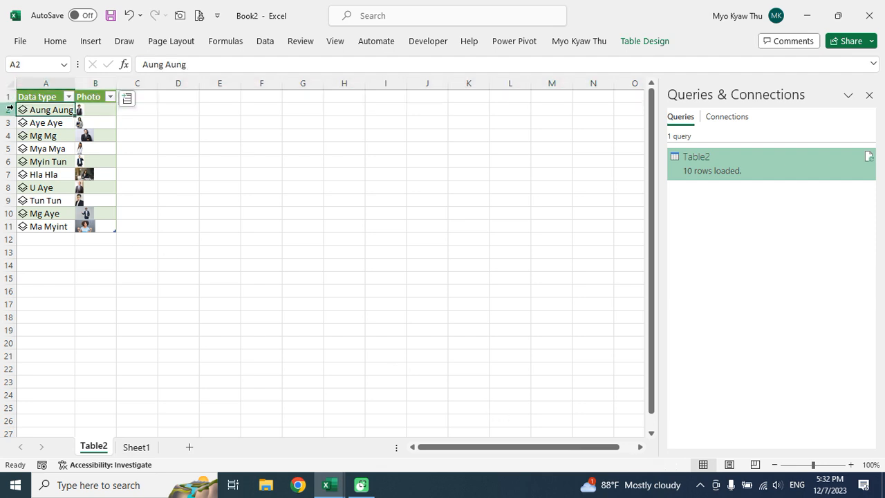
{"action": "left_click", "coordinate": [10, 109]}
{"action": "left_click_drag", "start_coordinate": [9, 148], "coordinate": [8, 226]}
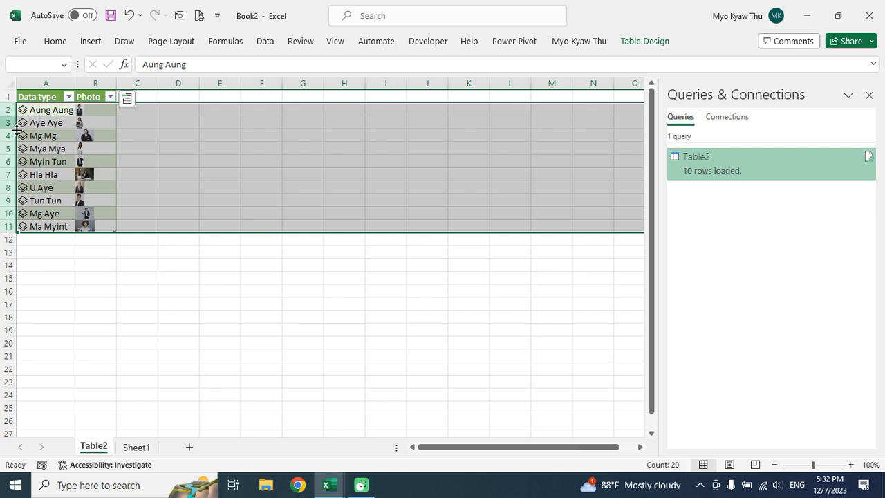
{"action": "left_click_drag", "start_coordinate": [9, 235], "coordinate": [11, 269]}
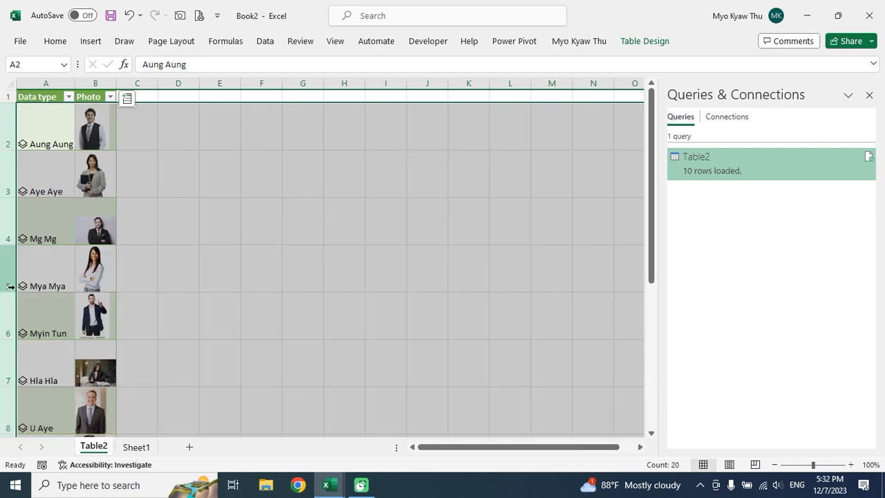
{"action": "left_click_drag", "start_coordinate": [7, 339], "coordinate": [9, 333]}
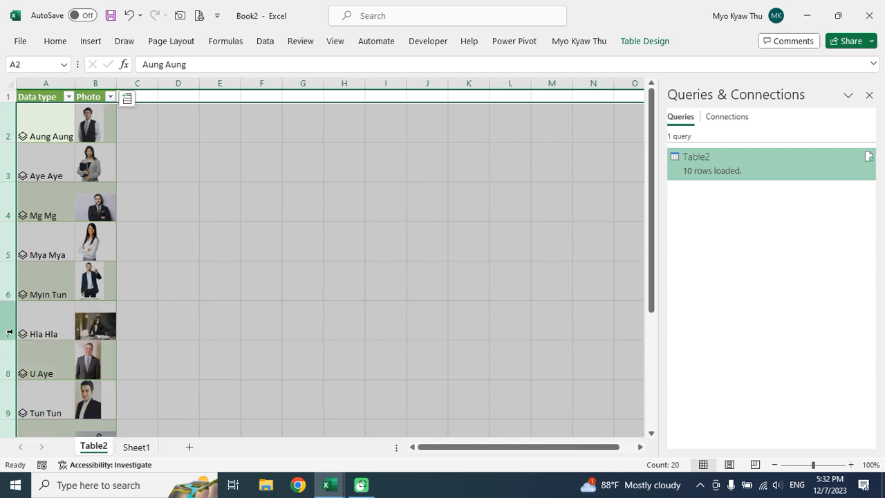
{"action": "left_click_drag", "start_coordinate": [10, 301], "coordinate": [11, 288]}
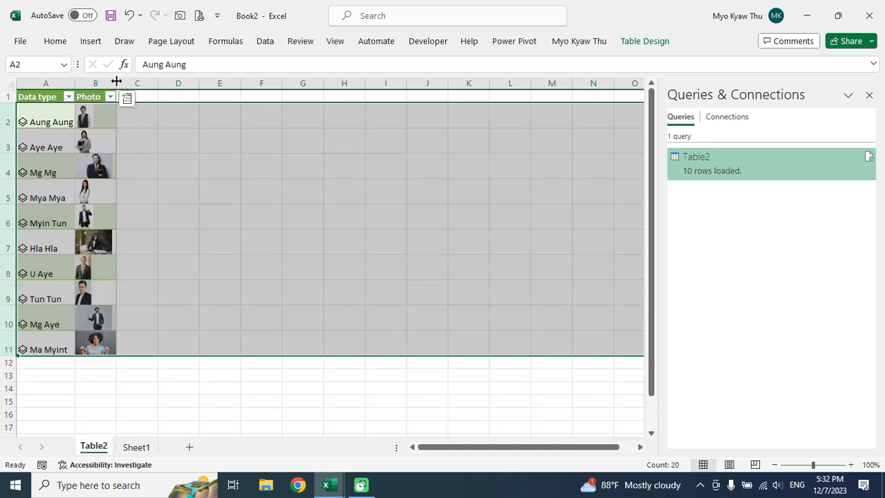
{"action": "left_click_drag", "start_coordinate": [116, 82], "coordinate": [153, 80]}
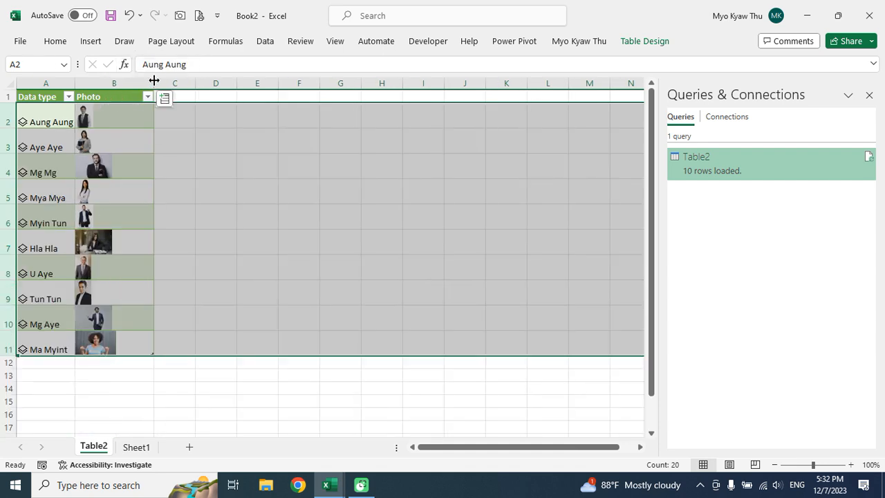
{"action": "left_click", "coordinate": [206, 156]}
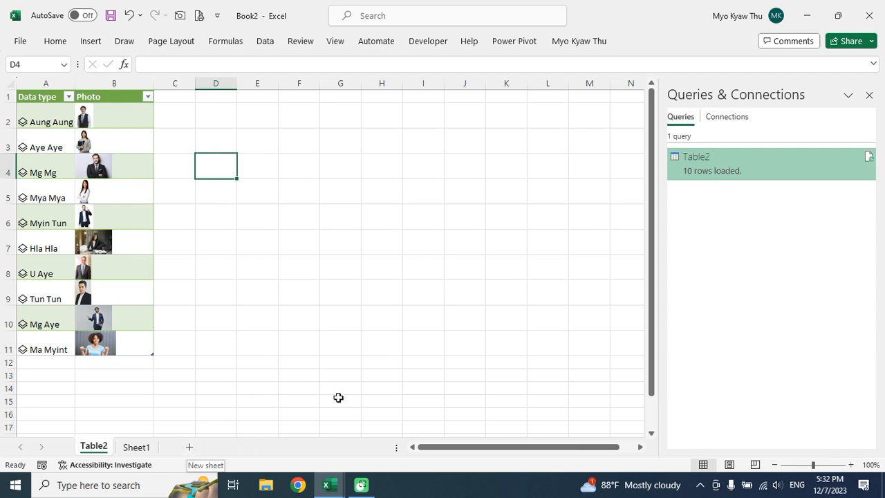
Add a new Sheet2 and fill every cell with dark blue.
{"action": "left_click", "coordinate": [192, 448]}
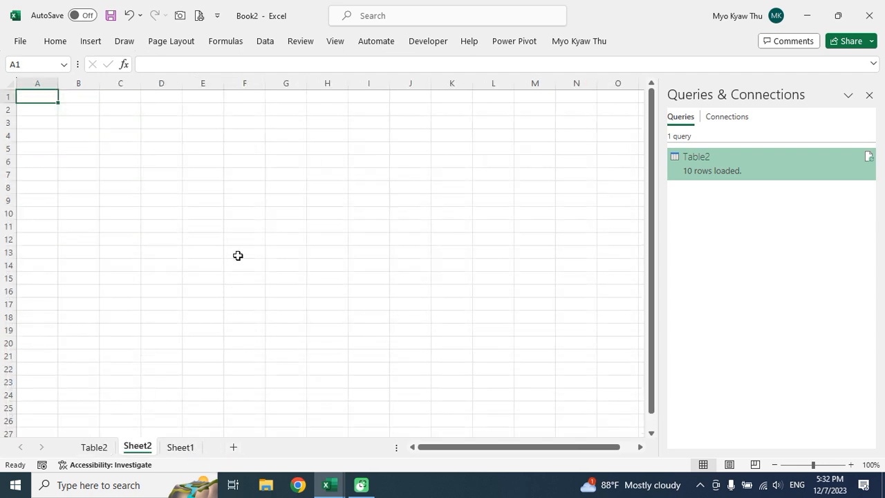
{"action": "left_click", "coordinate": [129, 123]}
{"action": "left_click", "coordinate": [10, 83]}
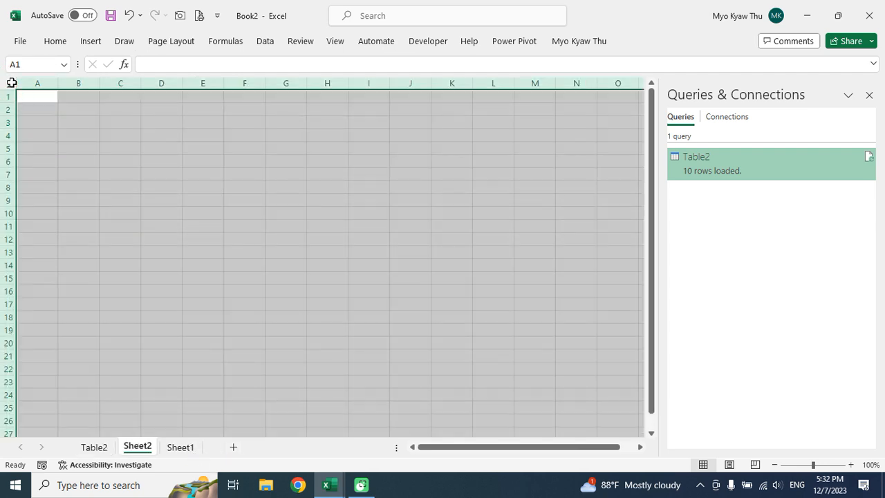
{"action": "left_click", "coordinate": [57, 41]}
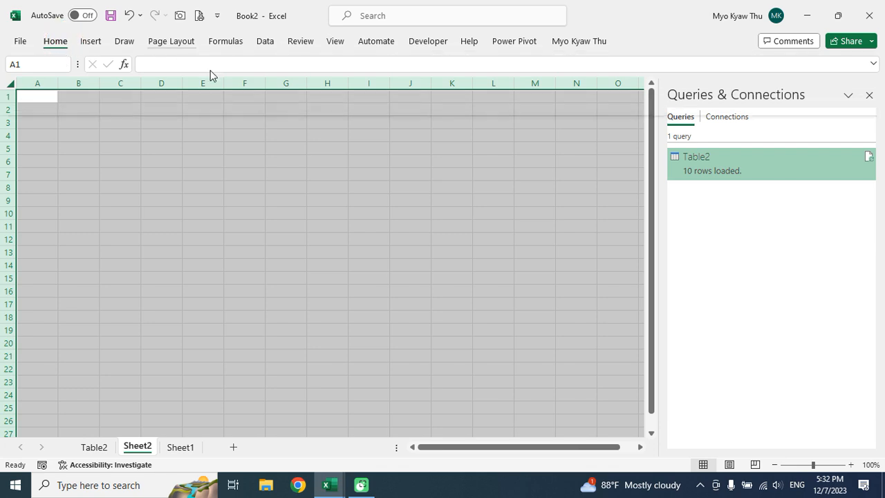
{"action": "left_click", "coordinate": [177, 88]}
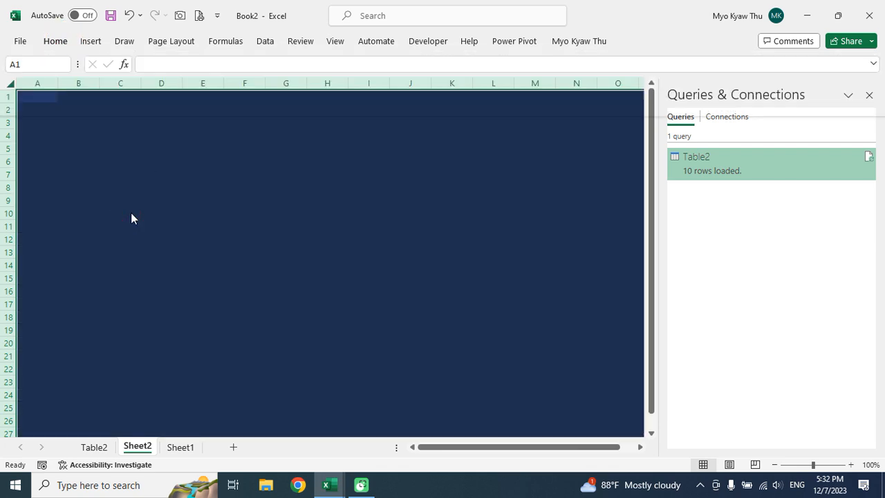
{"action": "left_click", "coordinate": [153, 148]}
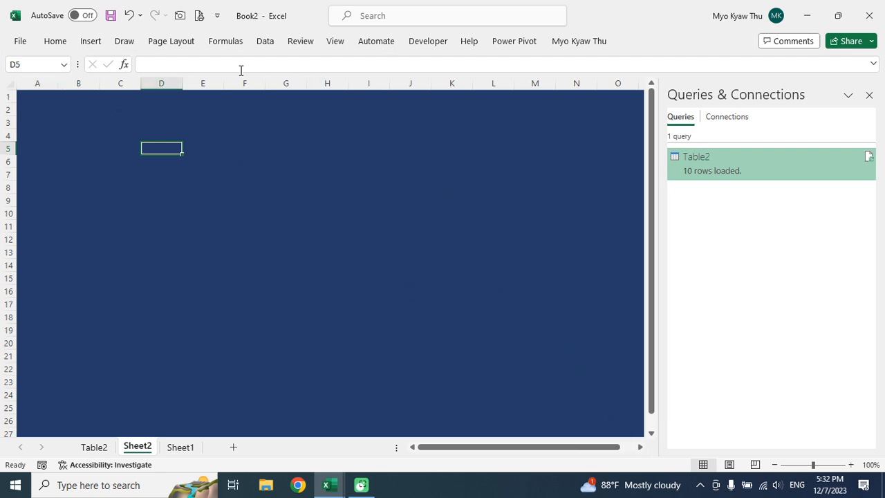
{"action": "left_click", "coordinate": [338, 40]}
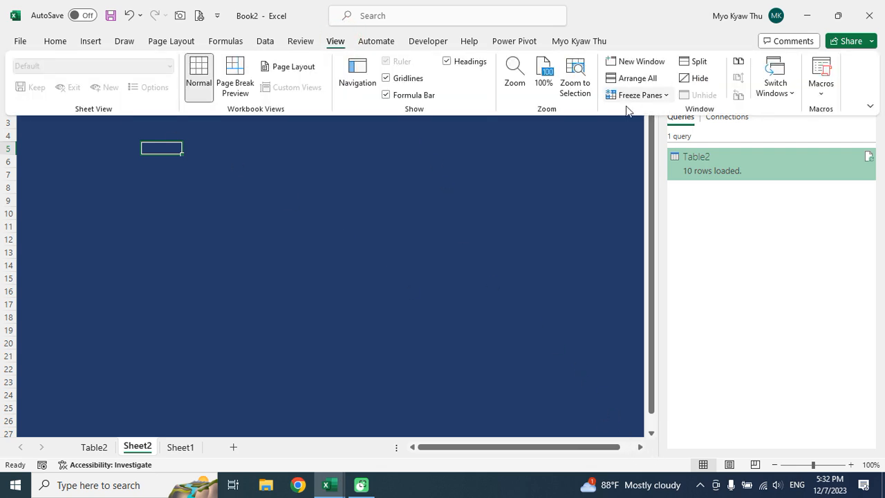
Zoom Sheet2 to 150% magnification.
{"action": "left_click", "coordinate": [521, 73]}
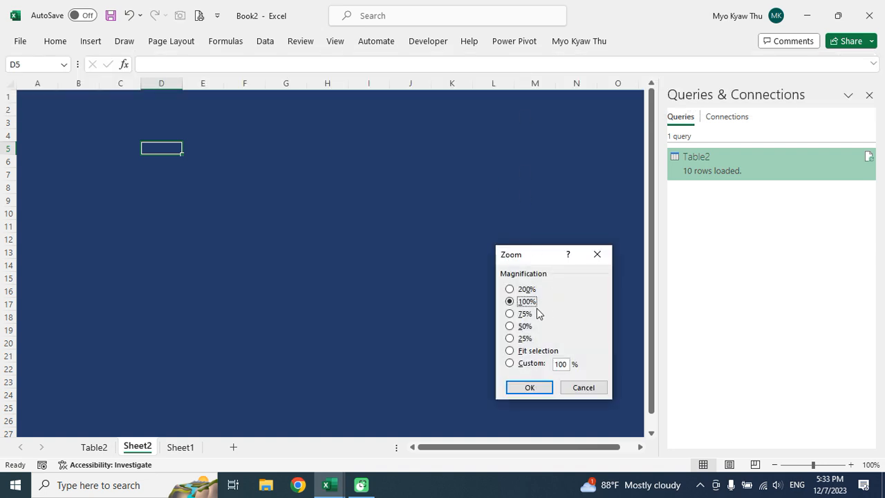
{"action": "left_click", "coordinate": [561, 364]}
{"action": "key", "text": "BackSpace"}
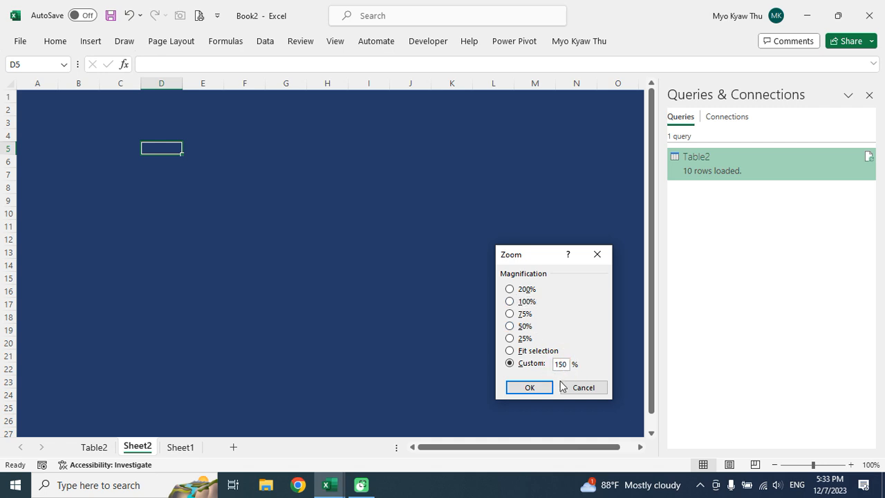
{"action": "left_click", "coordinate": [531, 388]}
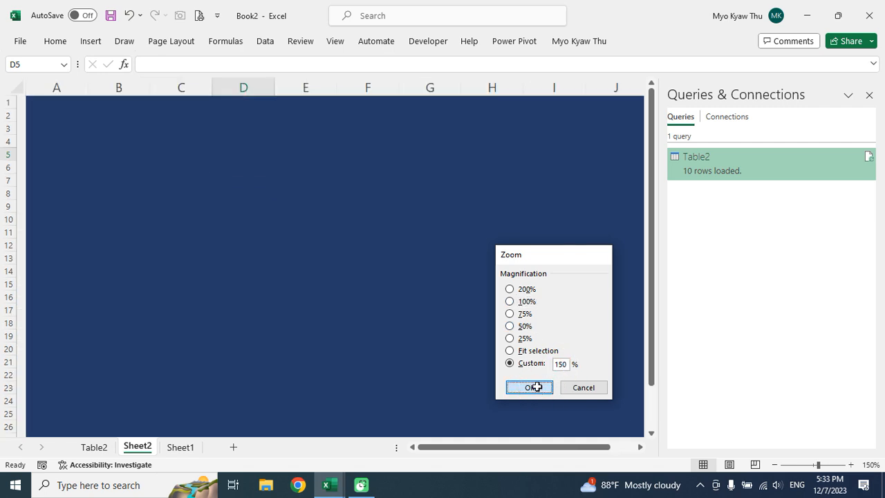
{"action": "left_click", "coordinate": [246, 260]}
Give B3 a thick outside border and widen column B to 14.00.
{"action": "left_click", "coordinate": [141, 138]}
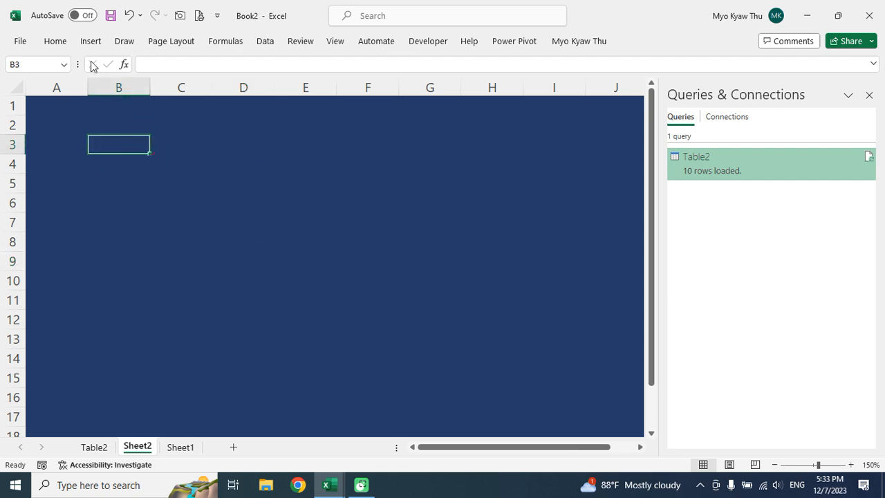
{"action": "left_click", "coordinate": [62, 42]}
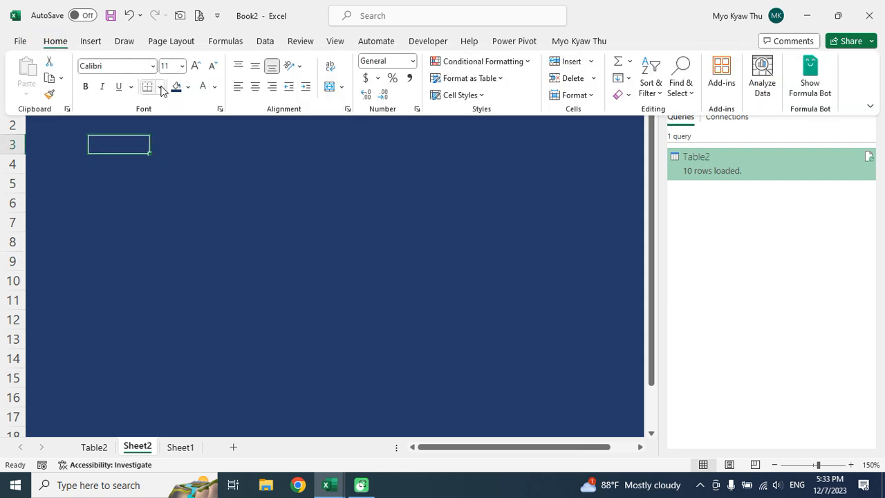
{"action": "left_click", "coordinate": [160, 87]}
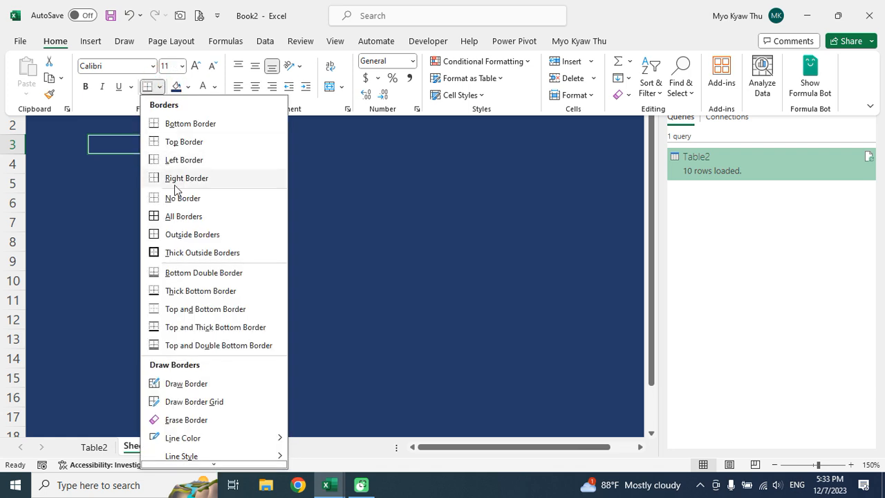
{"action": "left_click", "coordinate": [172, 252]}
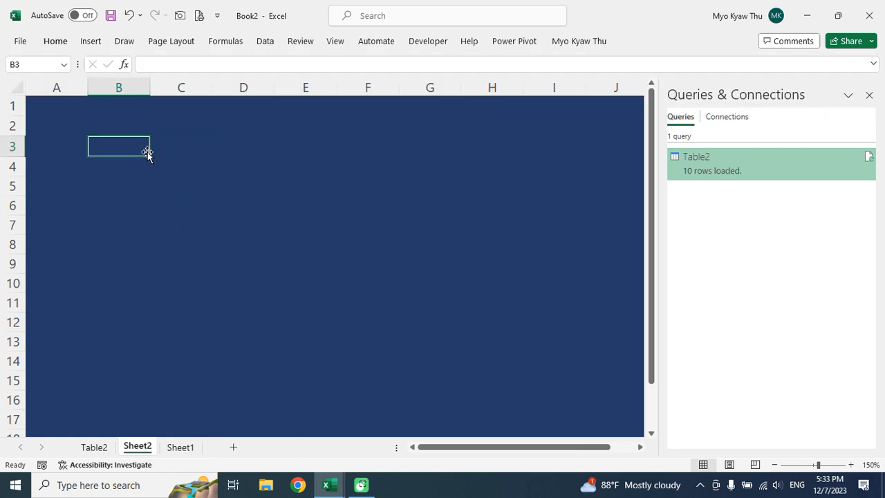
{"action": "left_click_drag", "start_coordinate": [149, 88], "coordinate": [187, 100]}
Change B3's font colour to white so it stands out on the dark background.
{"action": "left_click", "coordinate": [217, 147]}
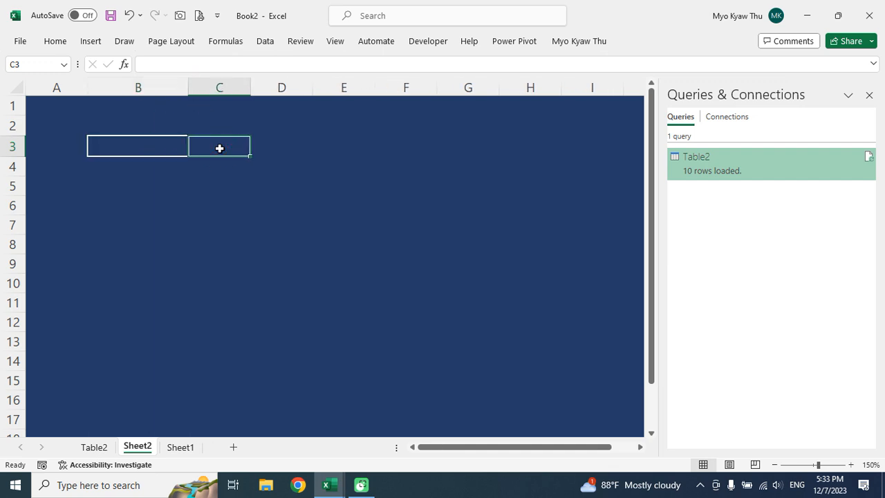
{"action": "left_click", "coordinate": [150, 138]}
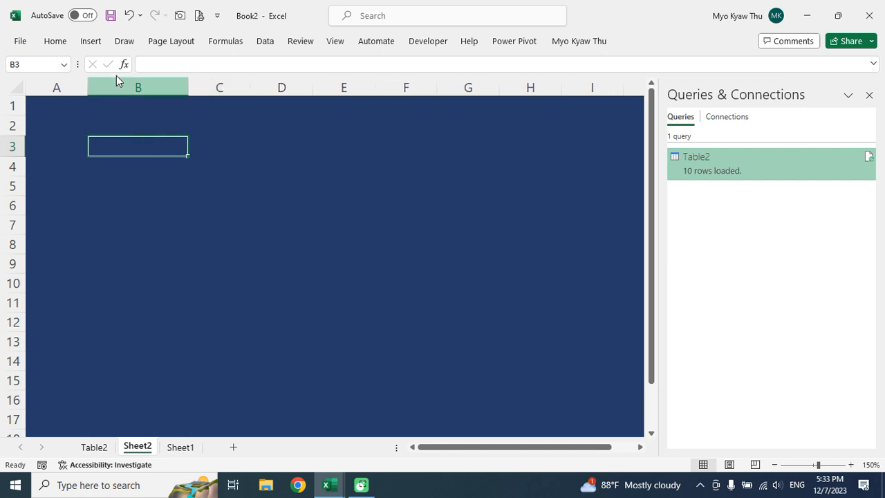
{"action": "left_click", "coordinate": [60, 44]}
{"action": "left_click", "coordinate": [204, 88]}
{"action": "left_click", "coordinate": [146, 154]}
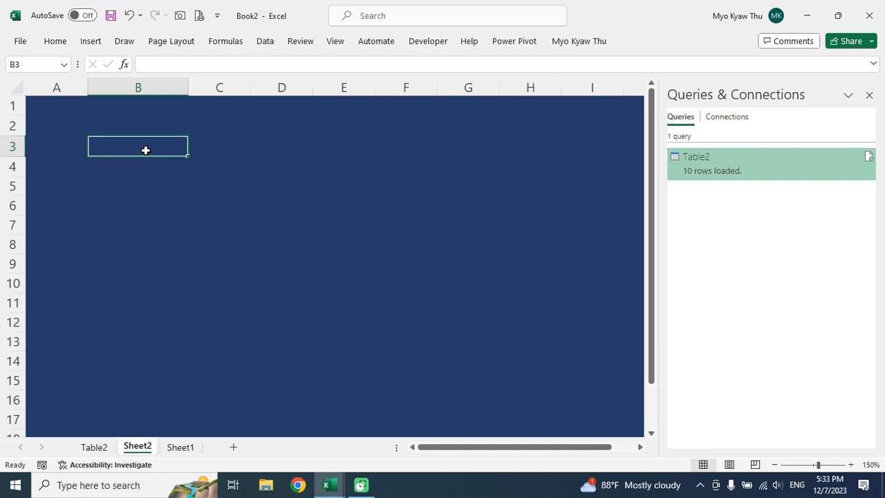
{"action": "left_click", "coordinate": [266, 43]}
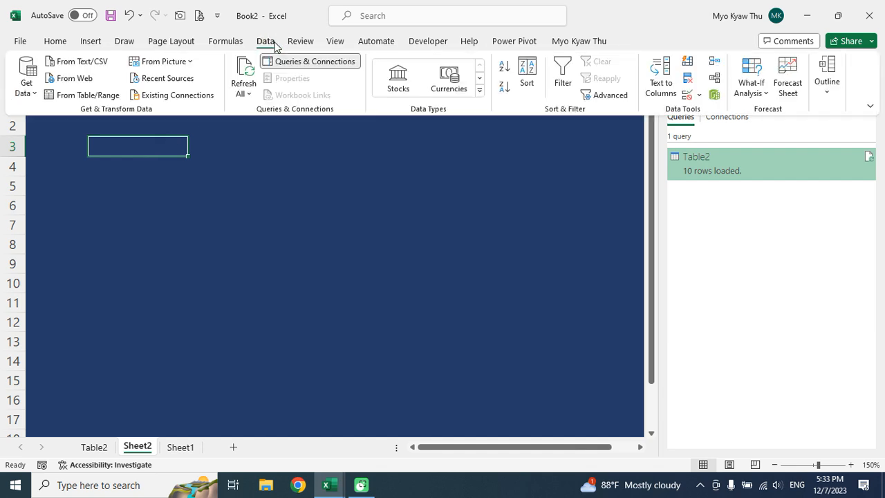
Add List data validation to B3 with source =Table2!$A$2:$A$11.
{"action": "left_click", "coordinate": [698, 98]}
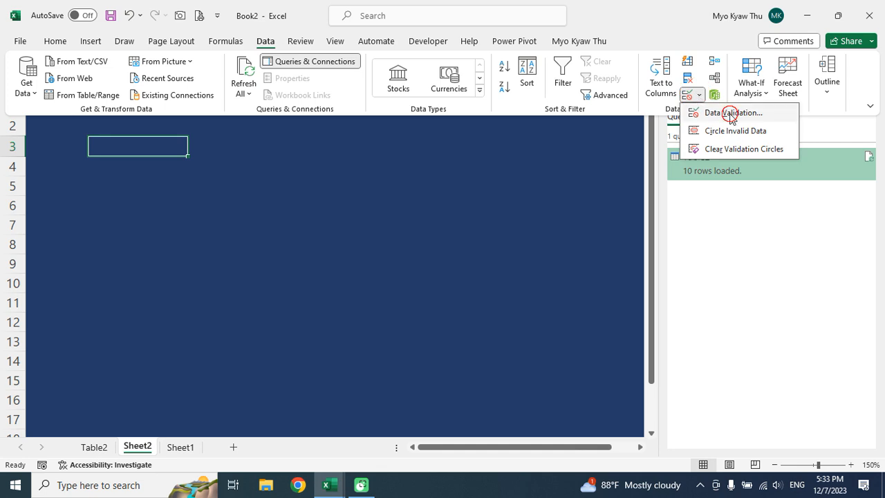
{"action": "left_click", "coordinate": [729, 114]}
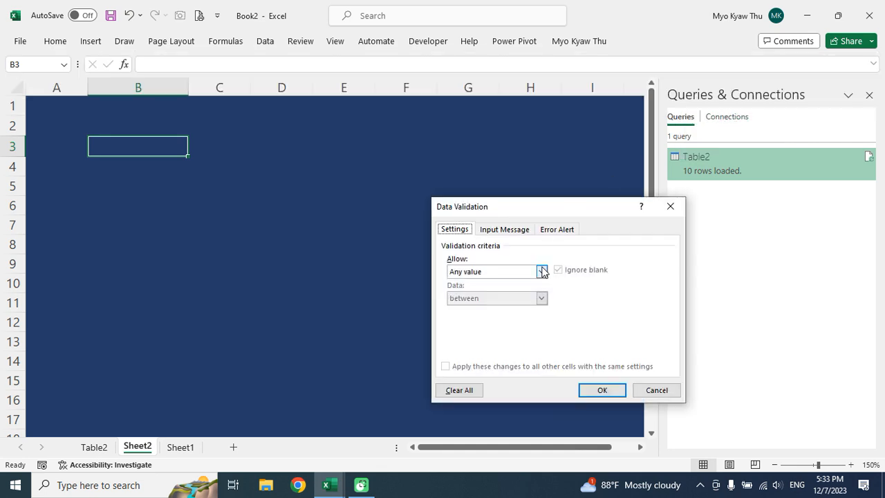
{"action": "left_click", "coordinate": [541, 271]}
{"action": "left_click", "coordinate": [480, 309]}
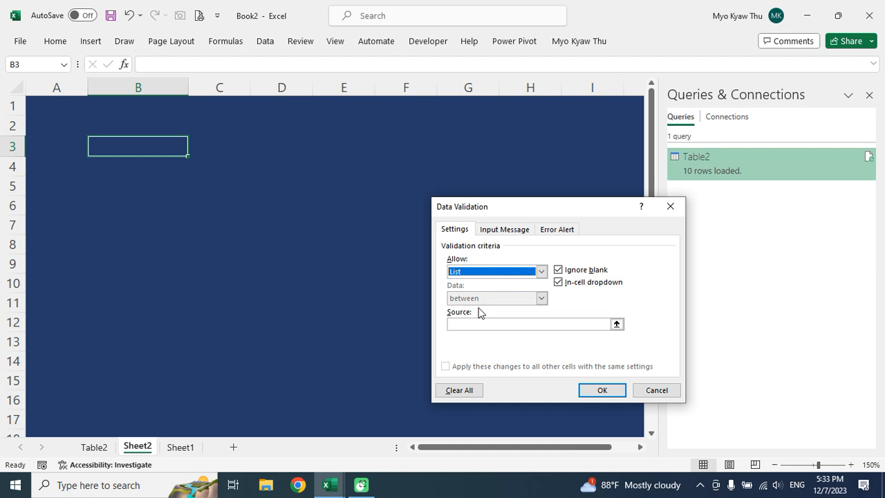
{"action": "left_click", "coordinate": [469, 323]}
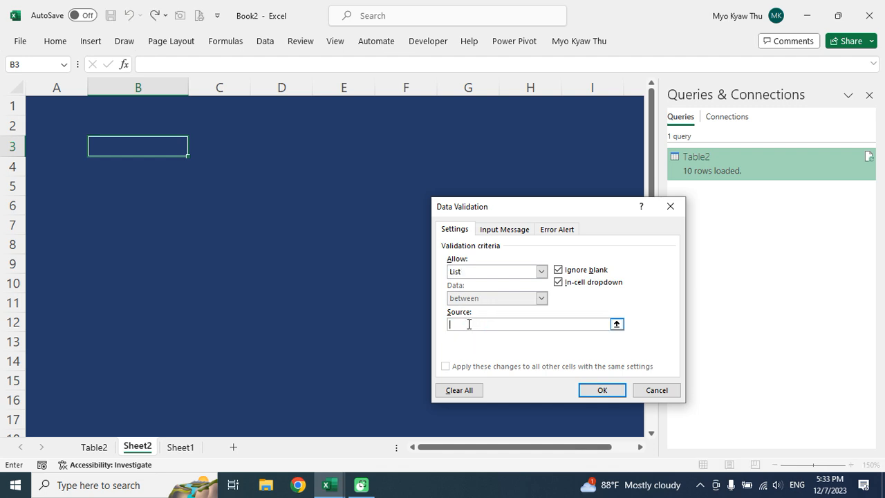
{"action": "left_click", "coordinate": [97, 448]}
{"action": "left_click", "coordinate": [52, 124]}
{"action": "key", "text": "ctrl+shift+Down"}
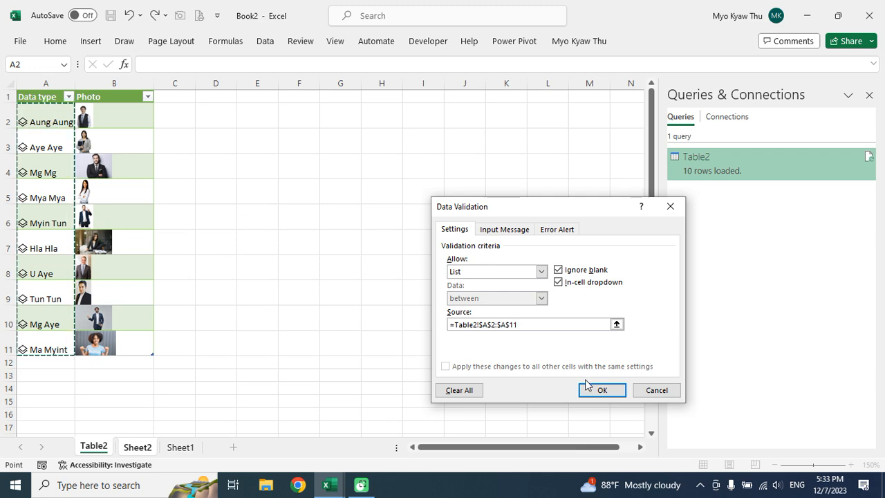
{"action": "left_click", "coordinate": [602, 390]}
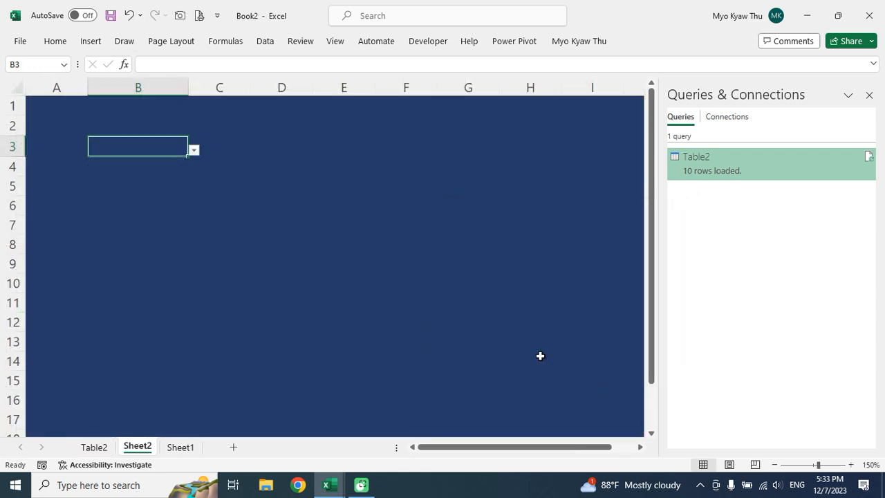
Try names from B3's dropdown and view their data cards, settling on the first employee.
{"action": "left_click", "coordinate": [194, 149]}
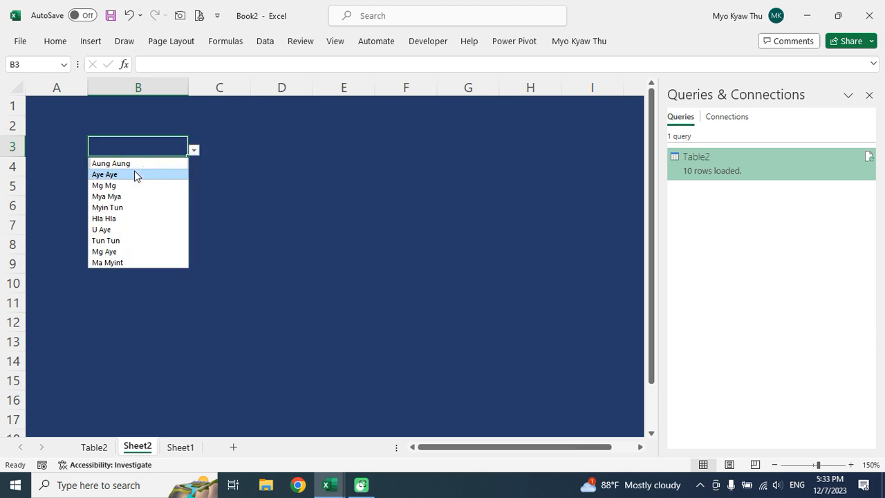
{"action": "left_click", "coordinate": [134, 175]}
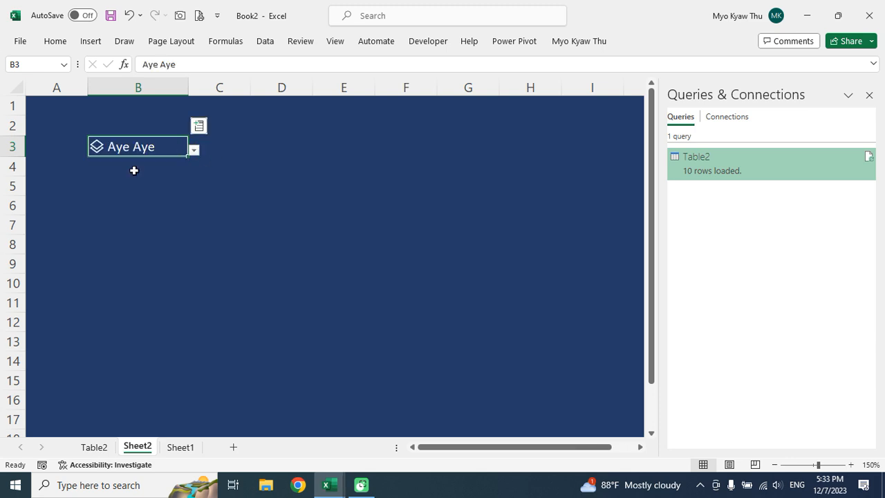
{"action": "left_click", "coordinate": [96, 147]}
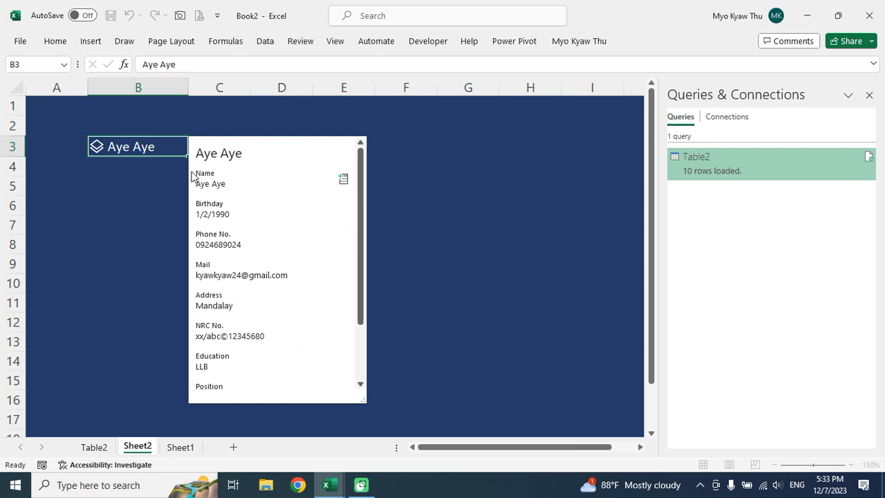
{"action": "left_click", "coordinate": [167, 172]}
{"action": "left_click", "coordinate": [194, 149]}
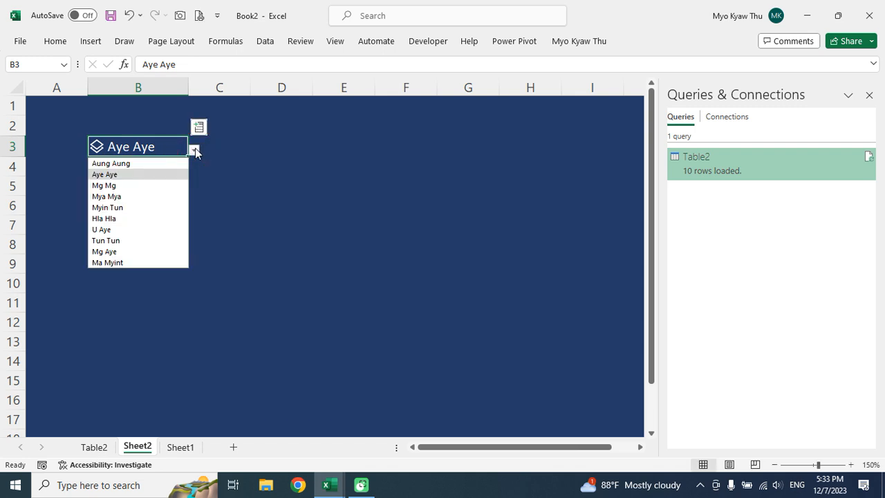
{"action": "left_click", "coordinate": [135, 163]}
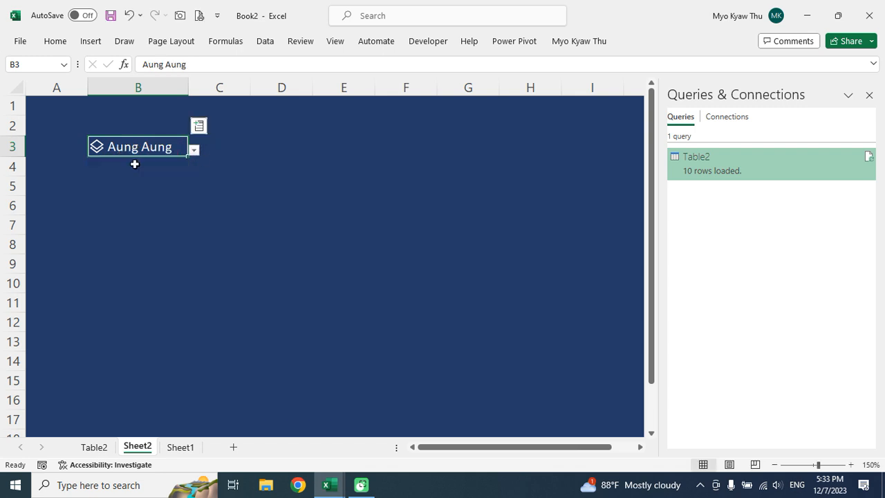
{"action": "left_click", "coordinate": [96, 147]}
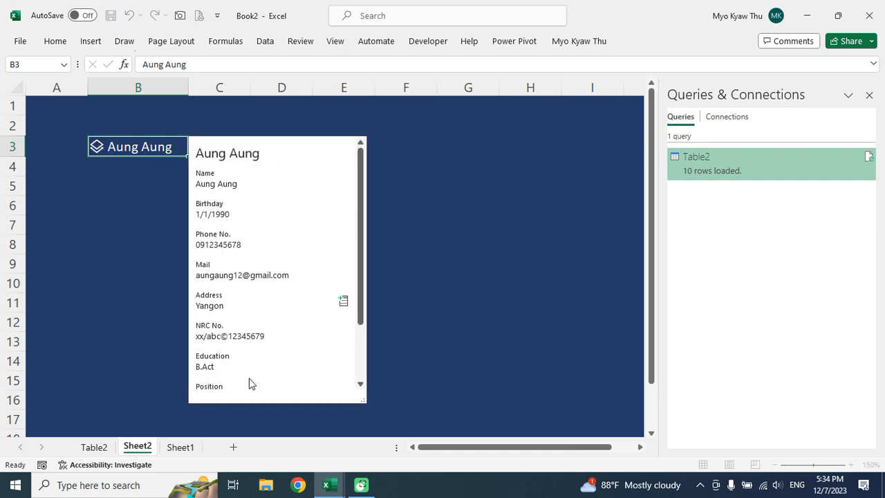
{"action": "key", "text": "Escape"}
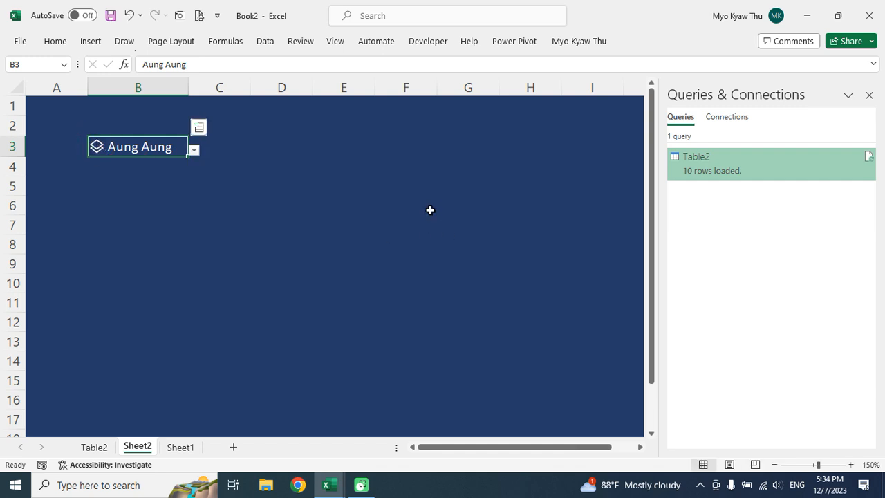
{"action": "left_click", "coordinate": [120, 168]}
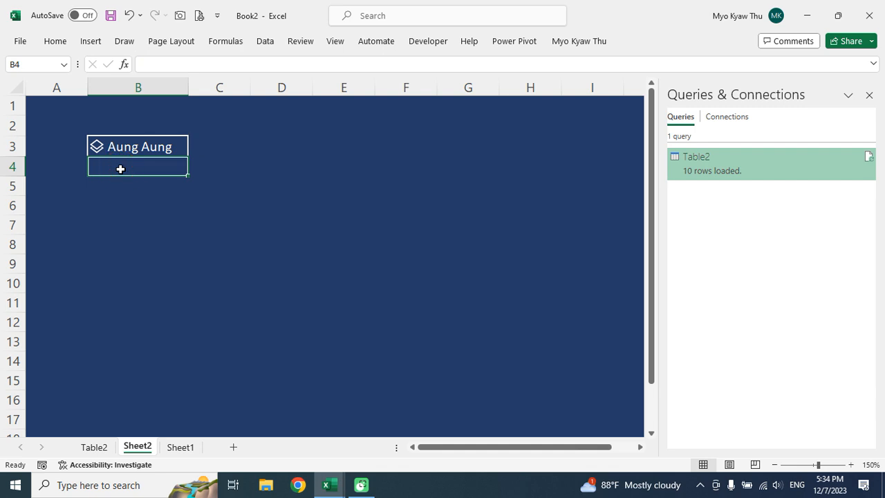
Enter =FILTER(Table2_1[Photo],Table2_1[Data type]=Sheet2!B3) in B4 to show the chosen employee's photo.
{"action": "type", "text": "="}
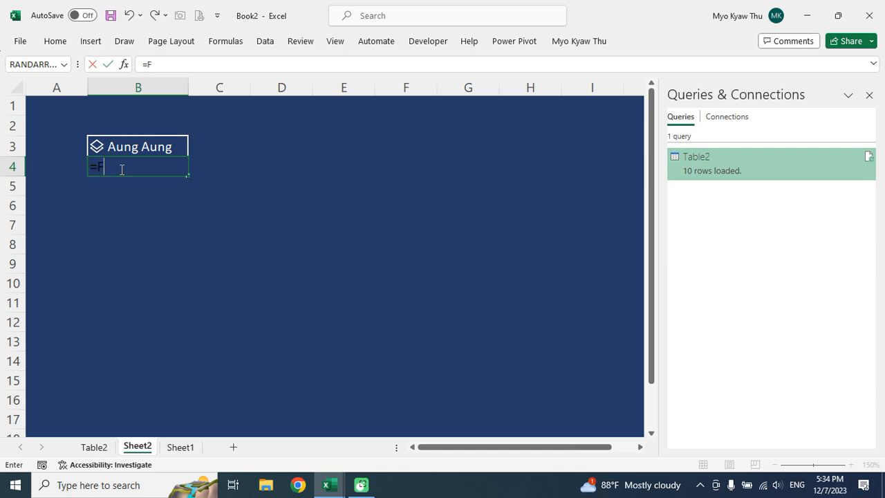
{"action": "type", "text": "Fil"}
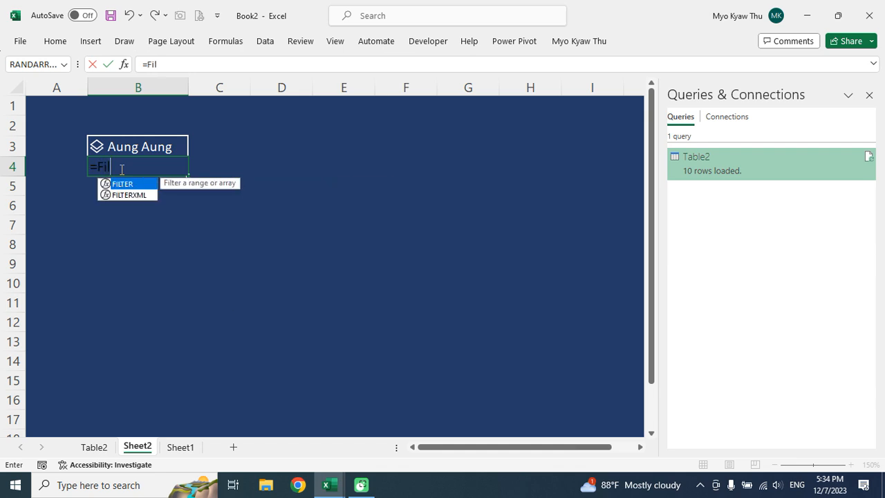
{"action": "type", "text": "ter("}
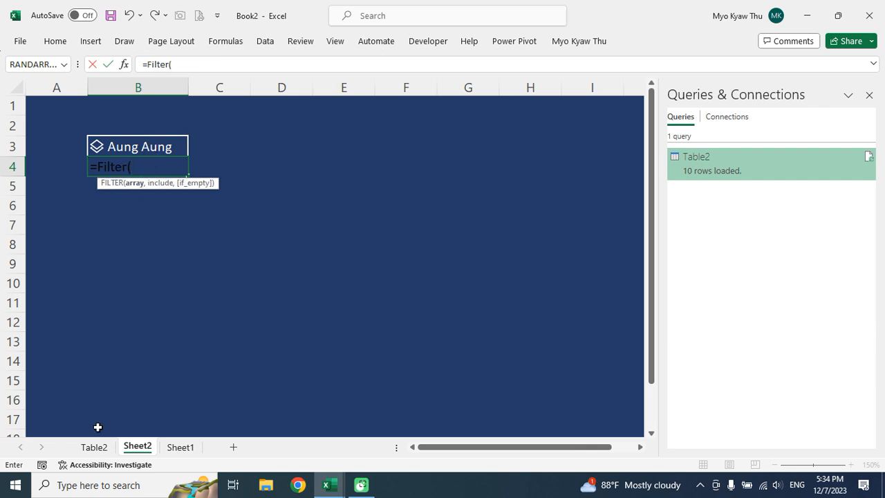
{"action": "left_click", "coordinate": [95, 448]}
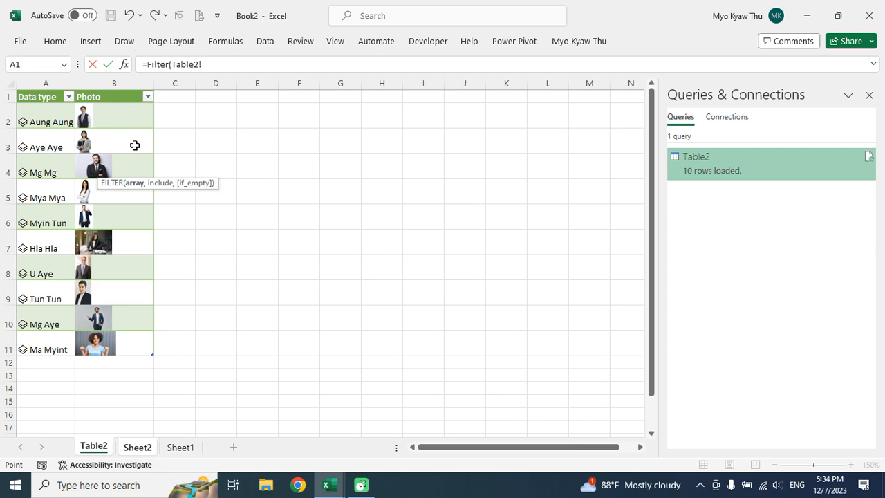
{"action": "left_click", "coordinate": [114, 125]}
{"action": "key", "text": "shift+Down"}
{"action": "key", "text": "ctrl+shift+Down"}
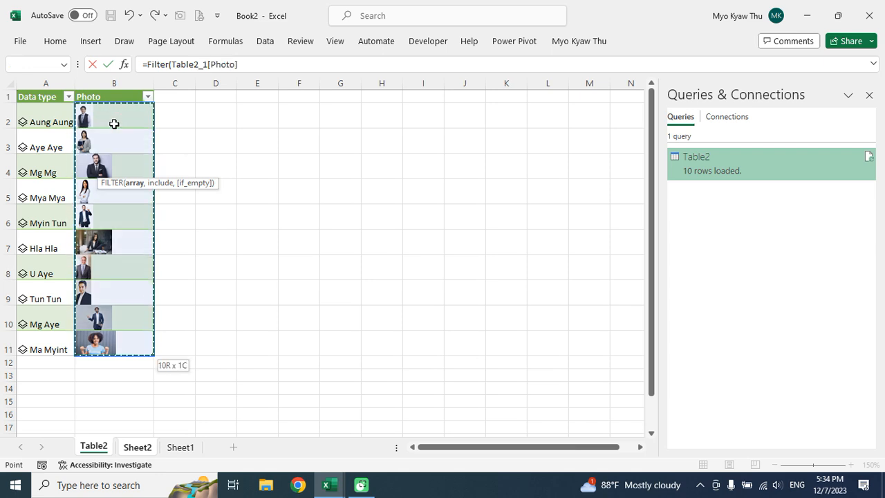
{"action": "type", "text": ","}
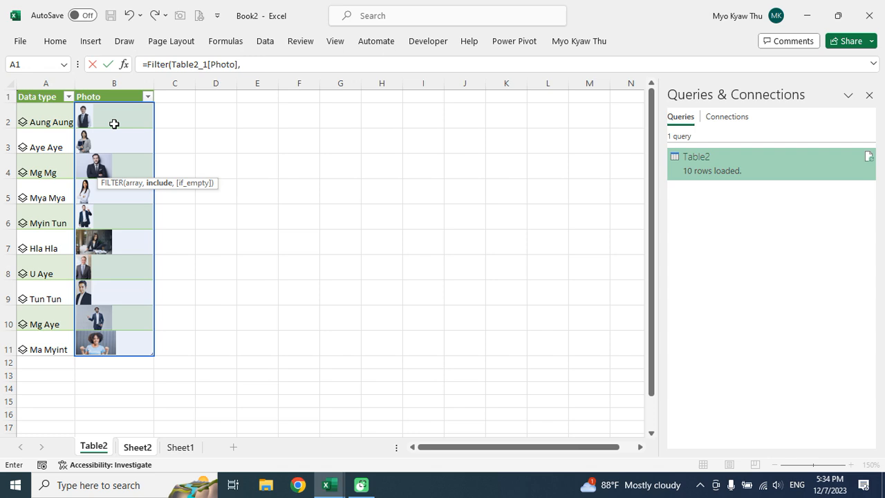
{"action": "left_click", "coordinate": [48, 113]}
{"action": "key", "text": "ctrl+shift+Down"}
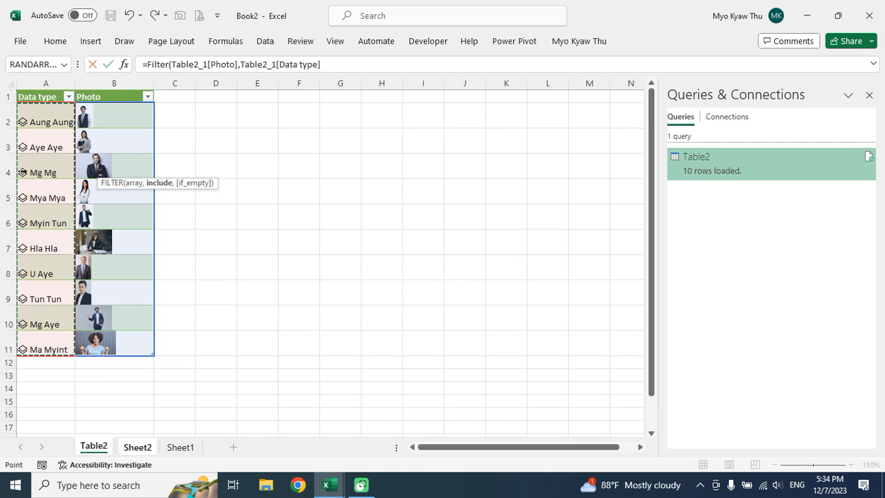
{"action": "type", "text": "="}
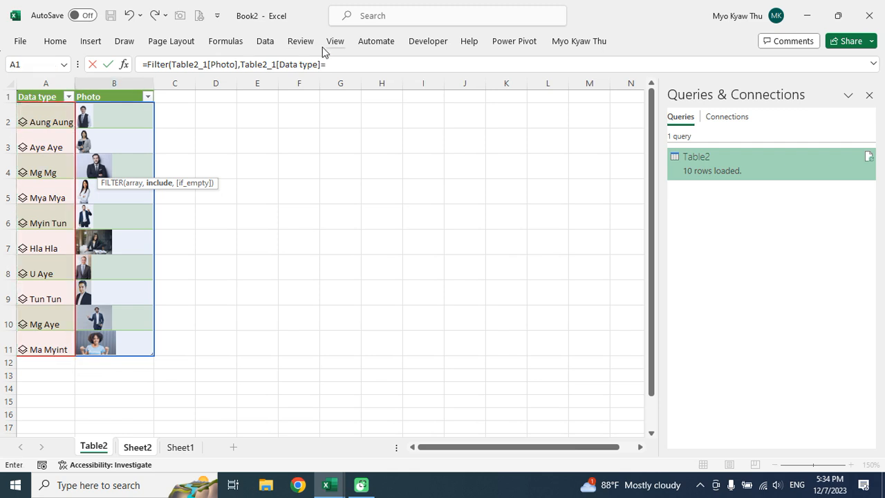
{"action": "left_click", "coordinate": [147, 447]}
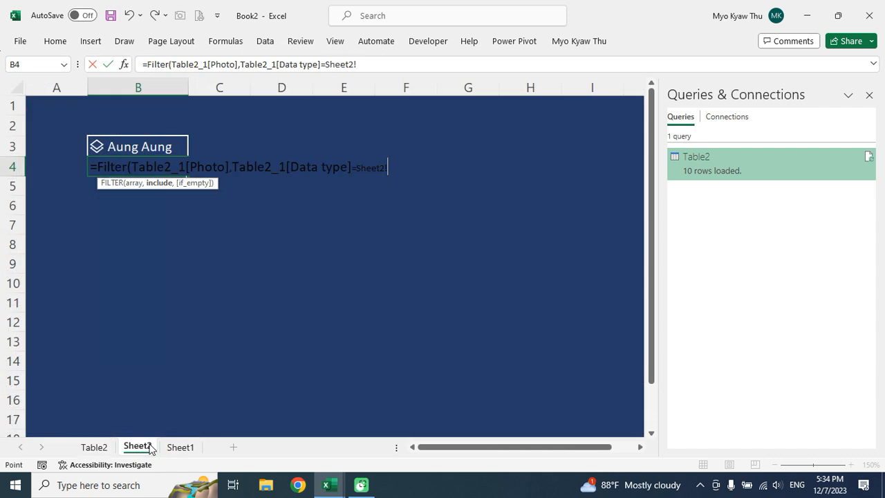
{"action": "left_click", "coordinate": [140, 148]}
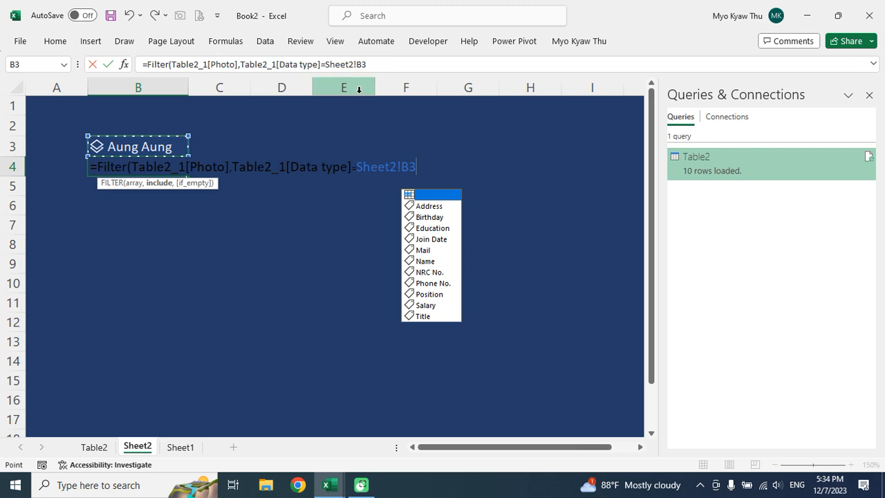
{"action": "left_click", "coordinate": [385, 64]}
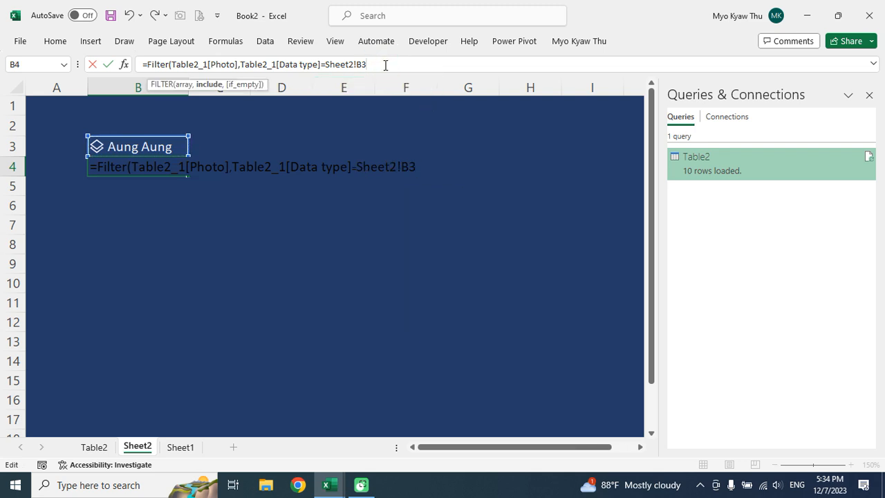
{"action": "type", "text": ")"}
{"action": "key", "text": "Return"}
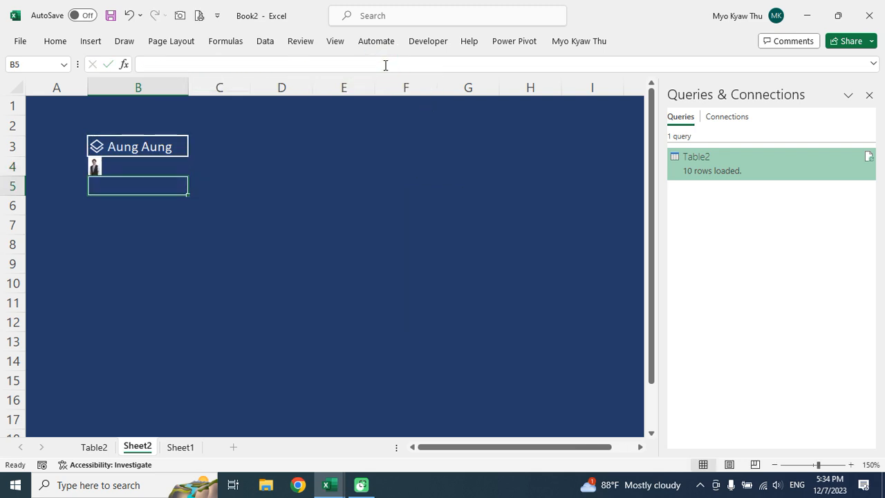
Merge and center B4:B10 so the employee photo fills the block.
{"action": "left_click", "coordinate": [120, 168]}
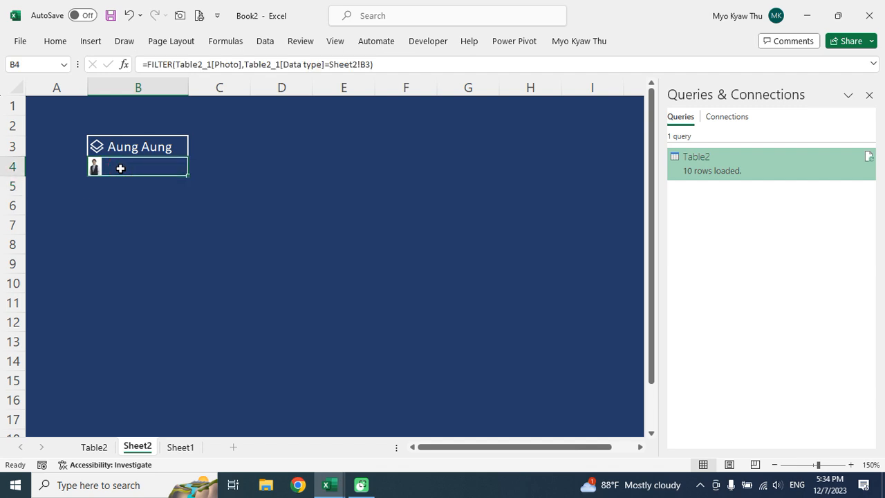
{"action": "key", "text": "shift+Down"}
{"action": "key", "text": "shift+Down"}
{"action": "key", "text": "shift+Down"}
{"action": "key", "text": "shift+Down"}
{"action": "key", "text": "shift+Down"}
{"action": "key", "text": "shift+Down"}
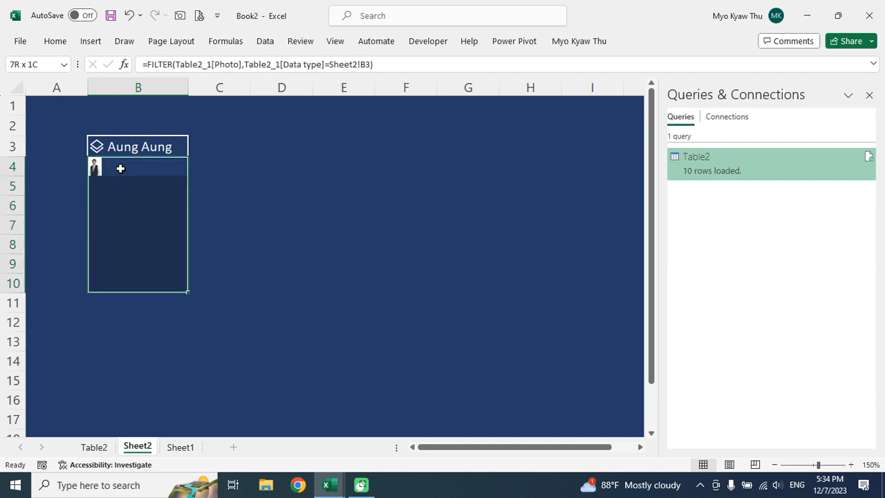
{"action": "key", "text": "shift+Down"}
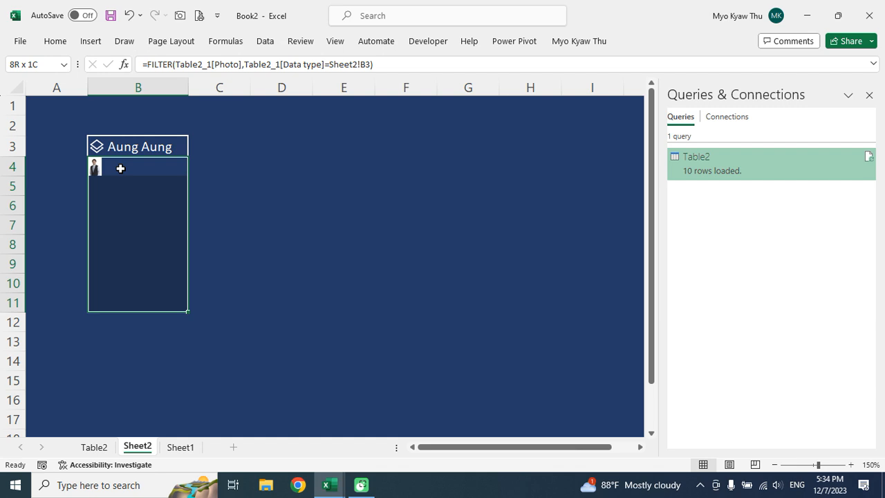
{"action": "key", "text": "shift+Up"}
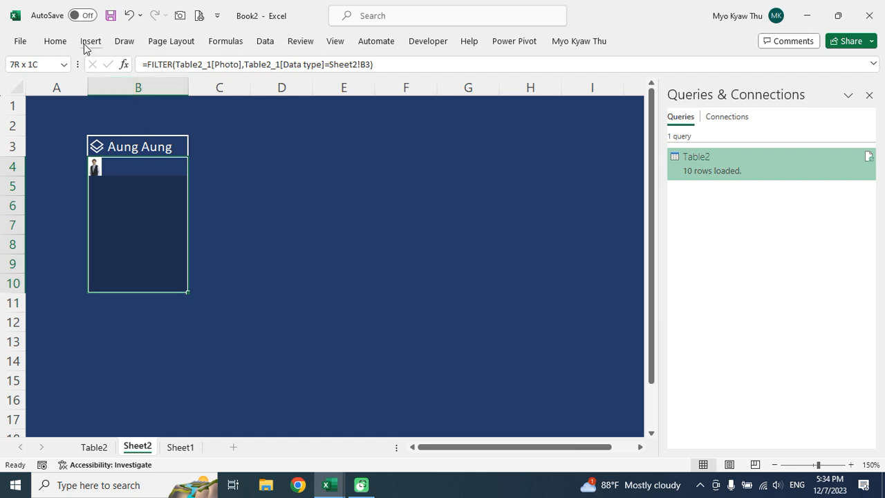
{"action": "left_click", "coordinate": [55, 41]}
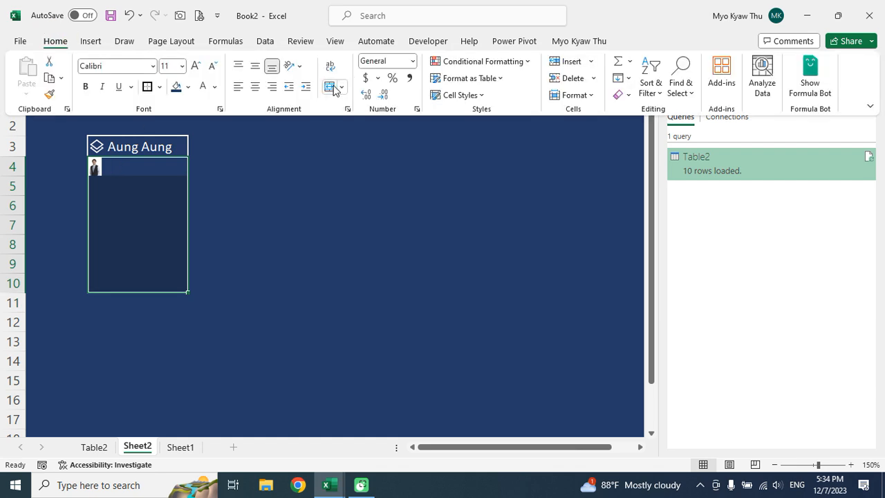
{"action": "left_click", "coordinate": [329, 87]}
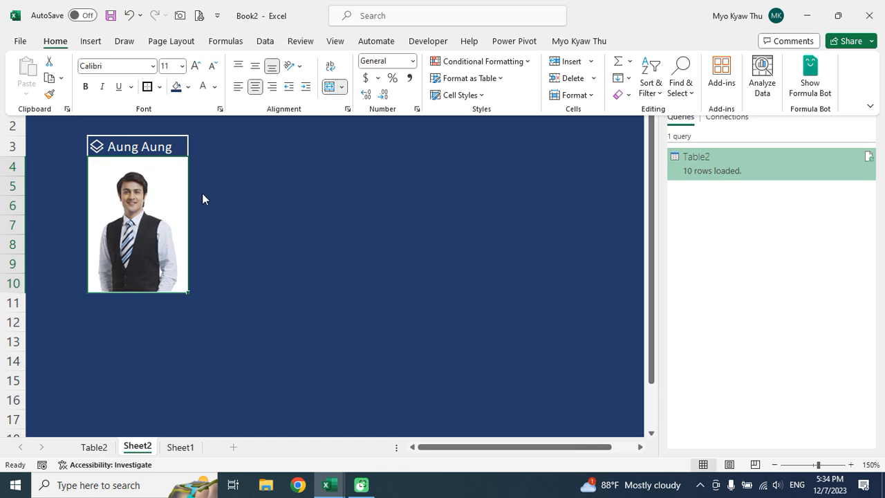
{"action": "left_click", "coordinate": [235, 184]}
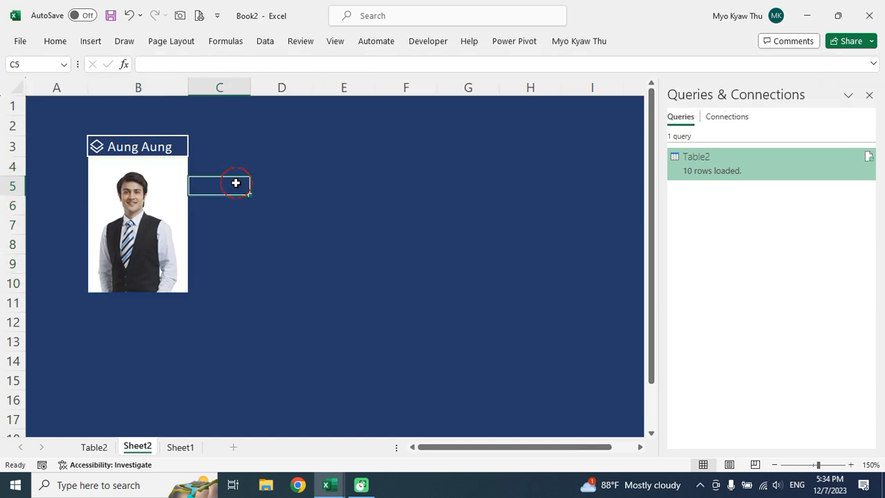
Inspect the current employee's record card from B3, scrolling through its fields.
{"action": "left_click", "coordinate": [97, 146]}
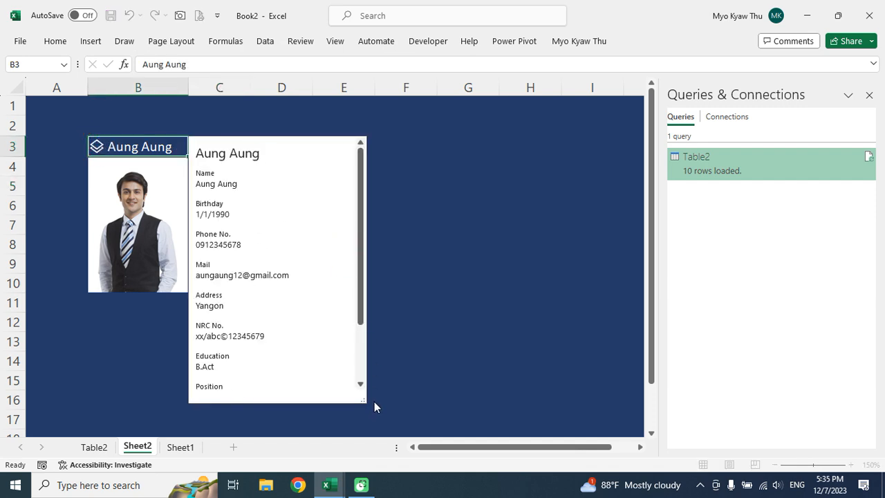
{"action": "scroll", "coordinate": [363, 384], "scroll_direction": "down", "scroll_amount": 3}
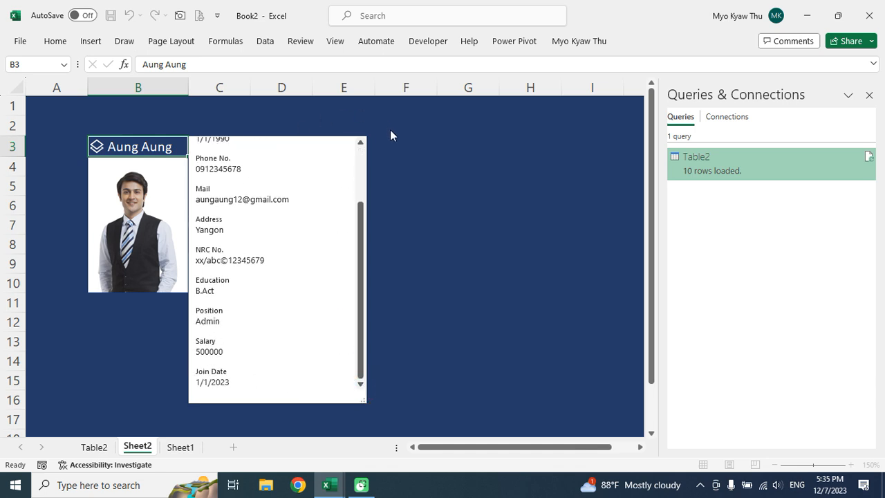
{"action": "left_click_drag", "start_coordinate": [359, 233], "coordinate": [361, 150]}
{"action": "left_click", "coordinate": [391, 164]}
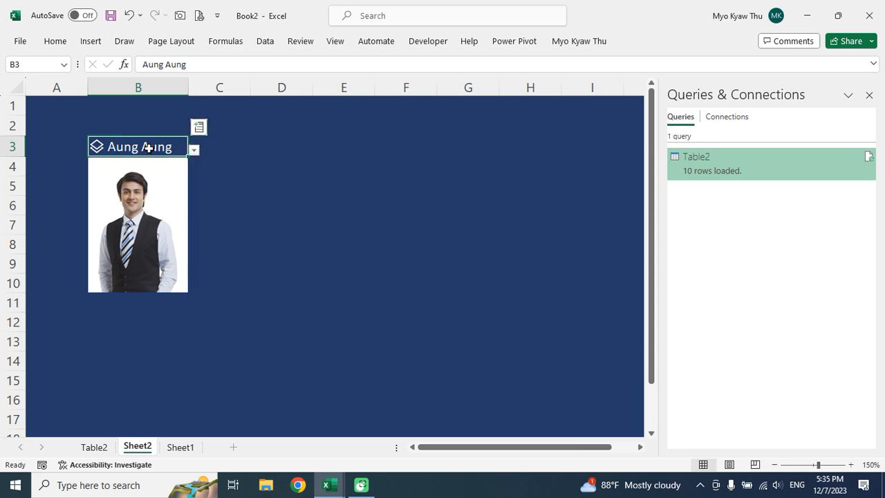
Pick a different employee in the B3 dropdown and review their record card.
{"action": "left_click", "coordinate": [194, 152]}
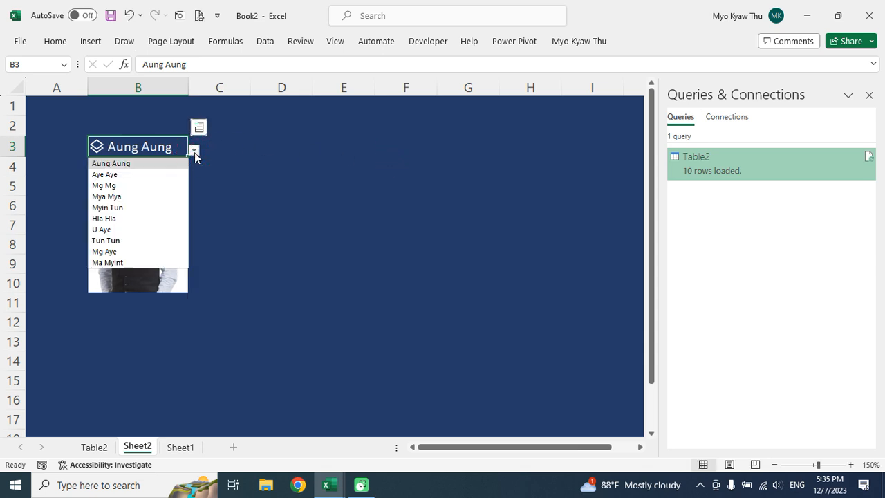
{"action": "left_click", "coordinate": [111, 194]}
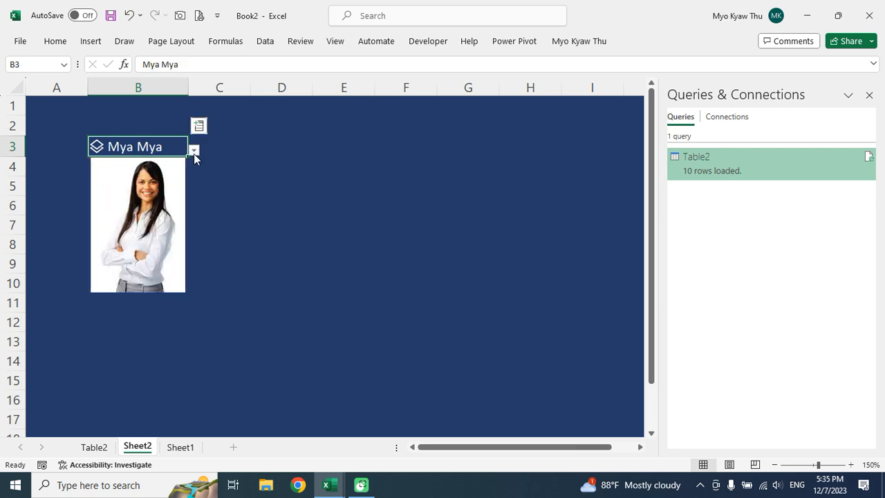
{"action": "left_click", "coordinate": [98, 149]}
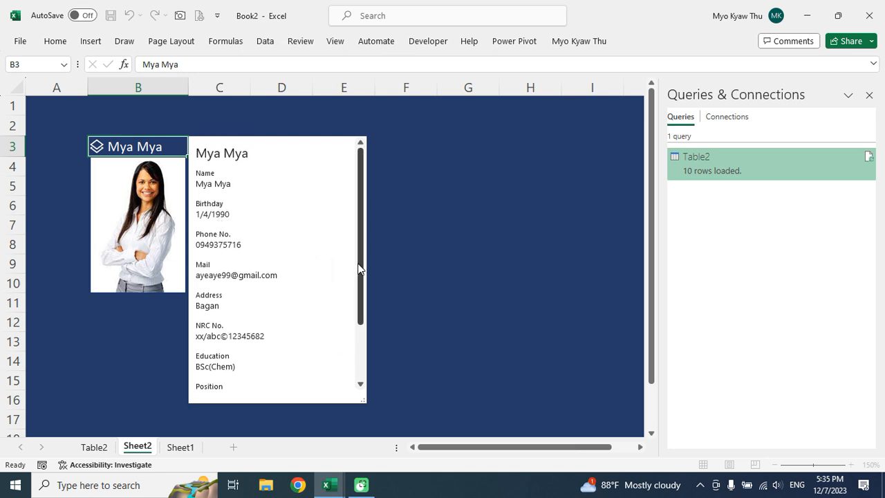
{"action": "left_click_drag", "start_coordinate": [357, 269], "coordinate": [356, 333]}
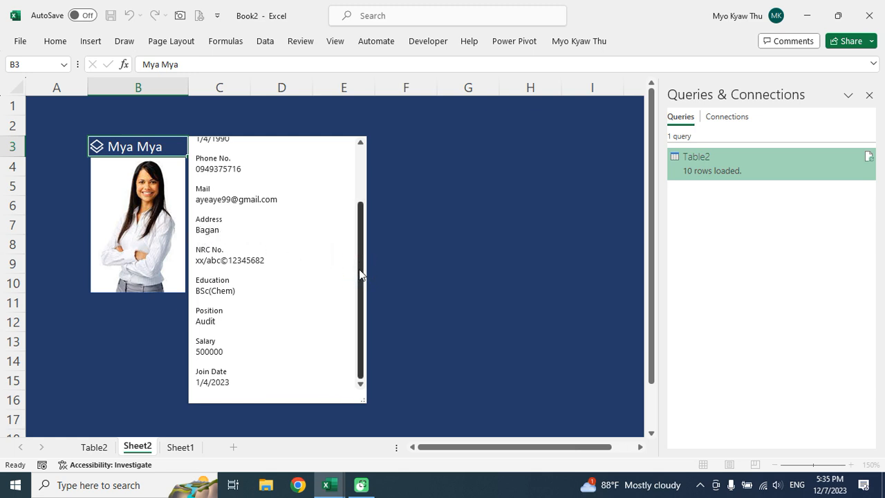
{"action": "left_click", "coordinate": [156, 351]}
Switch B3 to two more employees in turn so each photo appears below.
{"action": "left_click", "coordinate": [193, 151]}
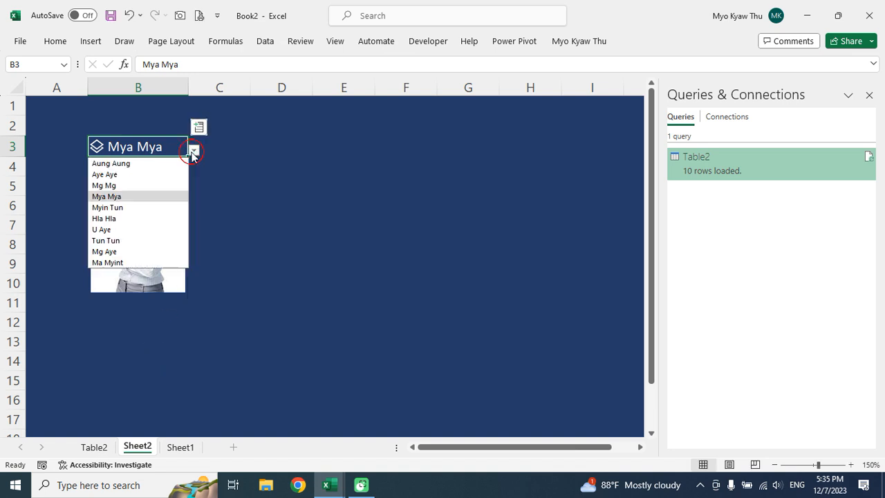
{"action": "left_click", "coordinate": [112, 209]}
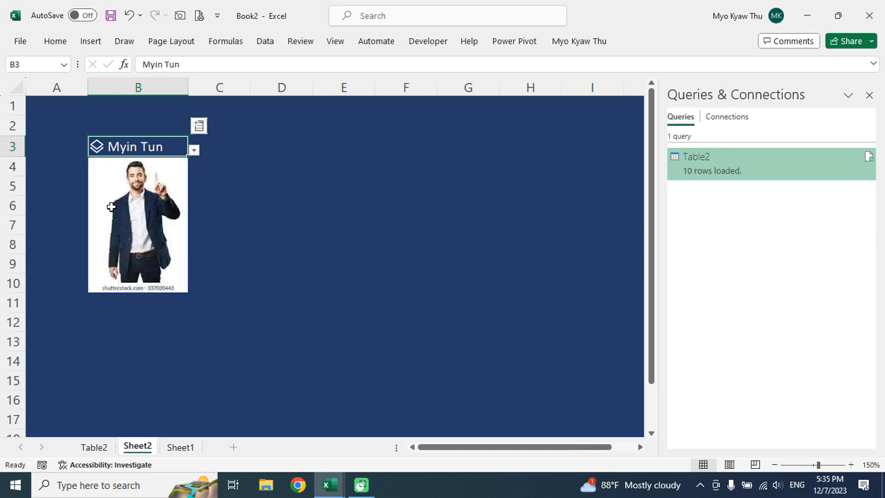
{"action": "left_click", "coordinate": [193, 150]}
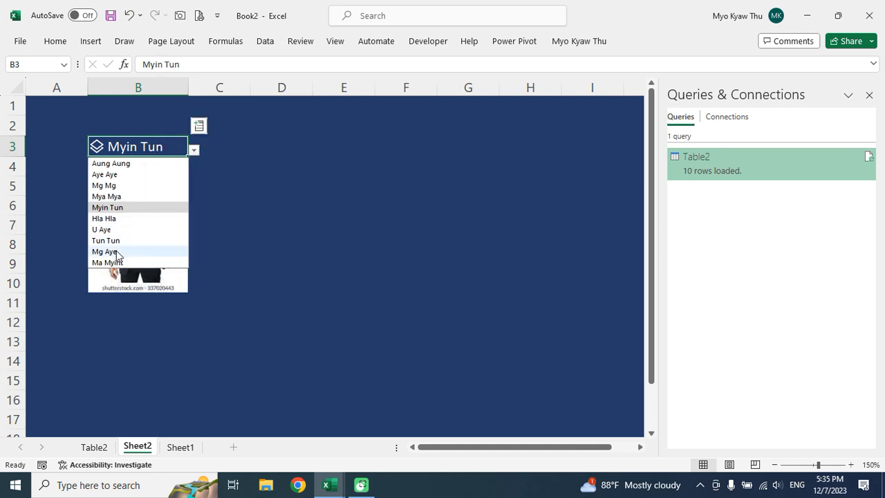
{"action": "left_click", "coordinate": [103, 230]}
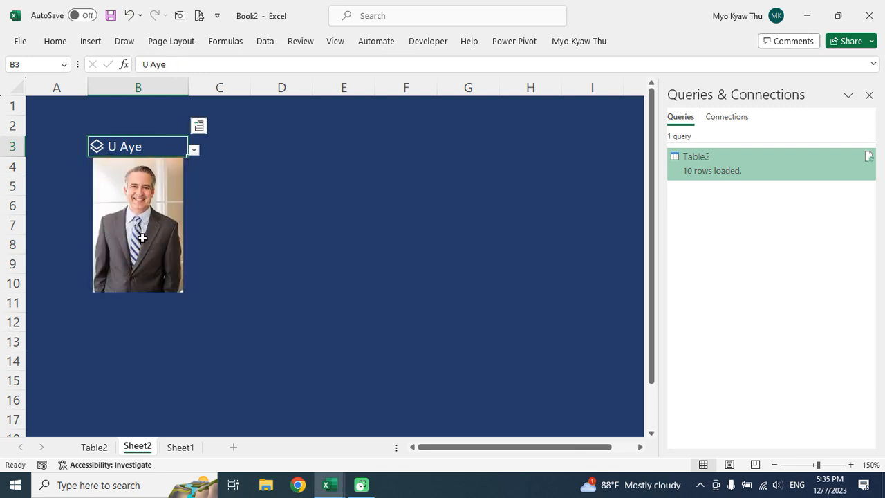
Review the latest employee's record card, then hide the Queries & Connections pane.
{"action": "left_click", "coordinate": [99, 148]}
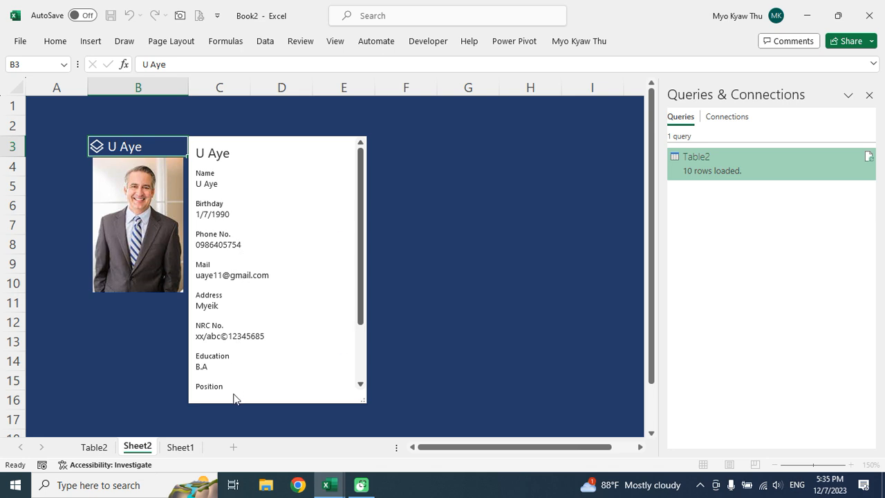
{"action": "left_click", "coordinate": [360, 384]}
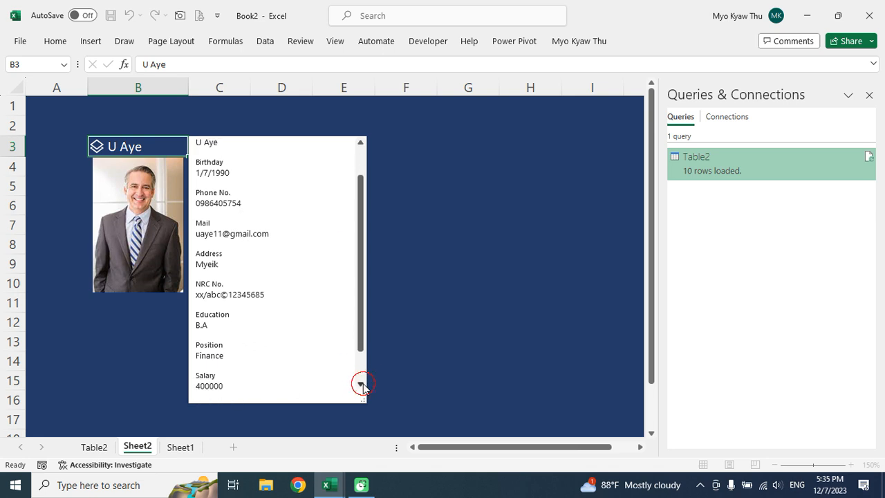
{"action": "left_click", "coordinate": [119, 330]}
{"action": "left_click", "coordinate": [344, 184]}
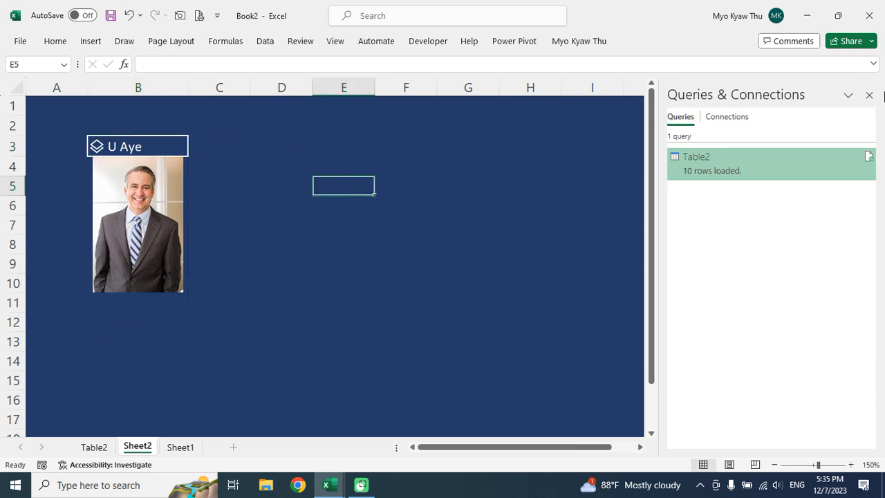
{"action": "left_click", "coordinate": [868, 95]}
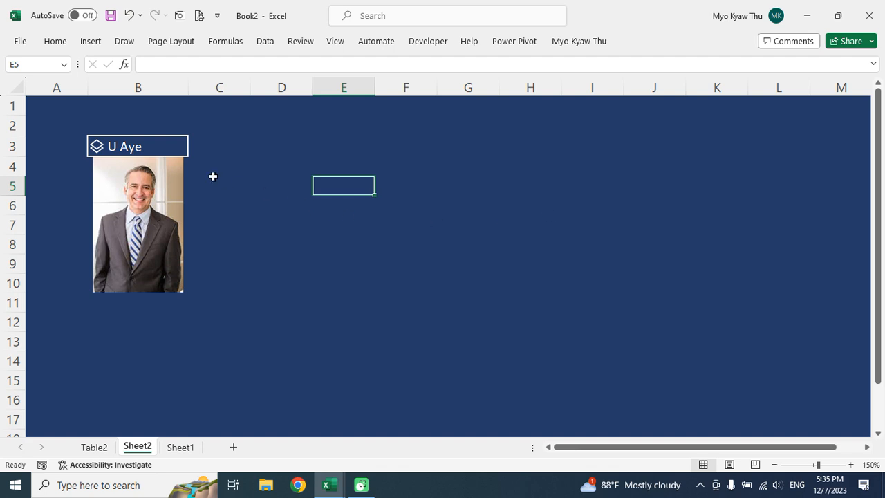